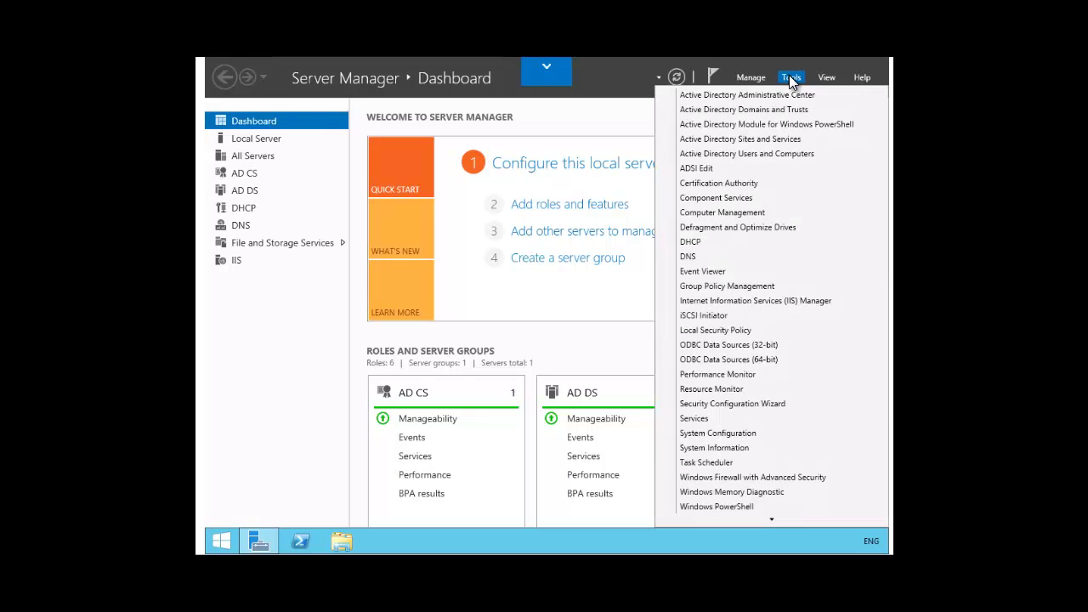
Open Performance Monitor from Server Manager, show its live performance graph and bring up the Add Counters dialog.
left_click(731, 376)
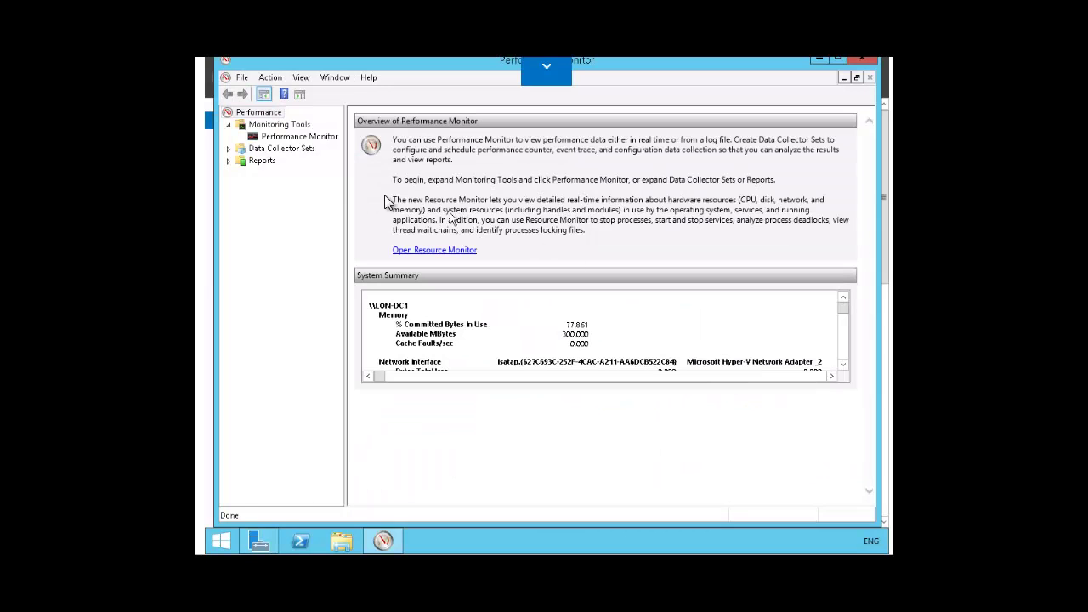
left_click(289, 140)
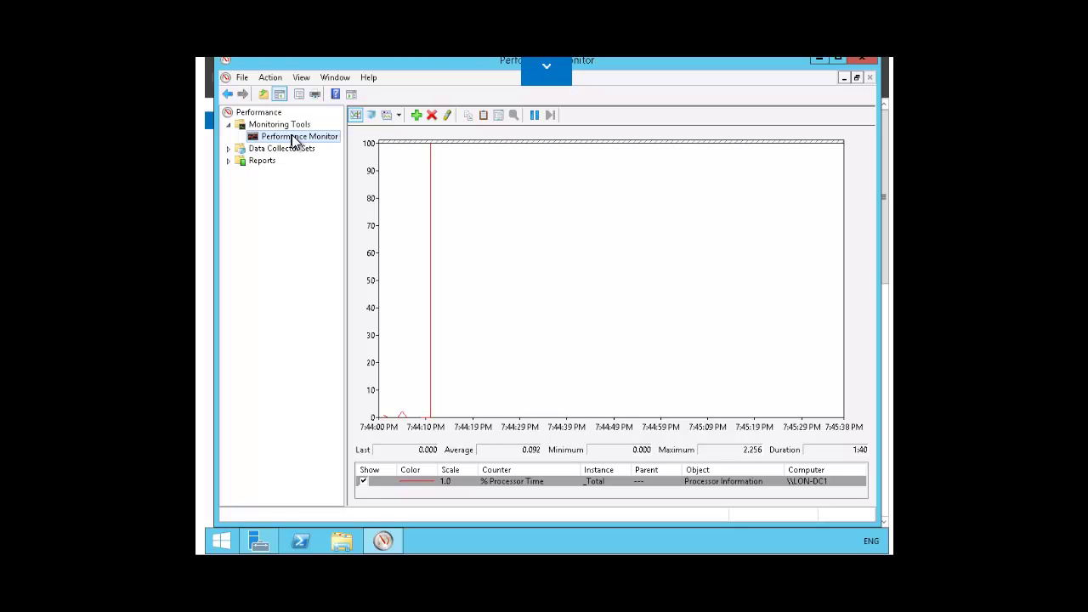
left_click(416, 115)
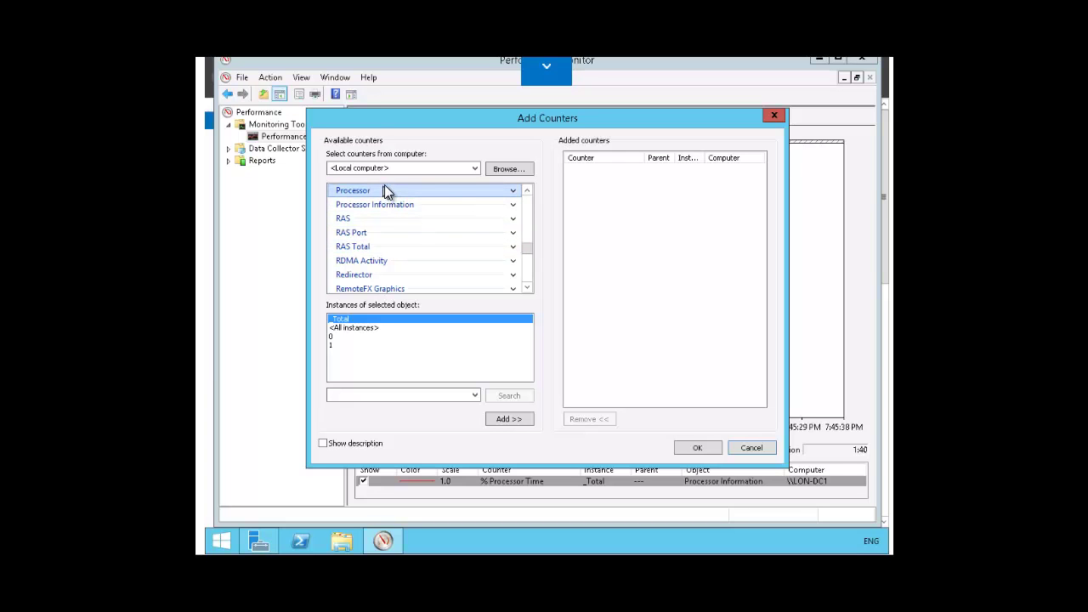
Look through the counters available under the Processor object, and collapse its list again.
left_click(513, 192)
left_click(499, 205)
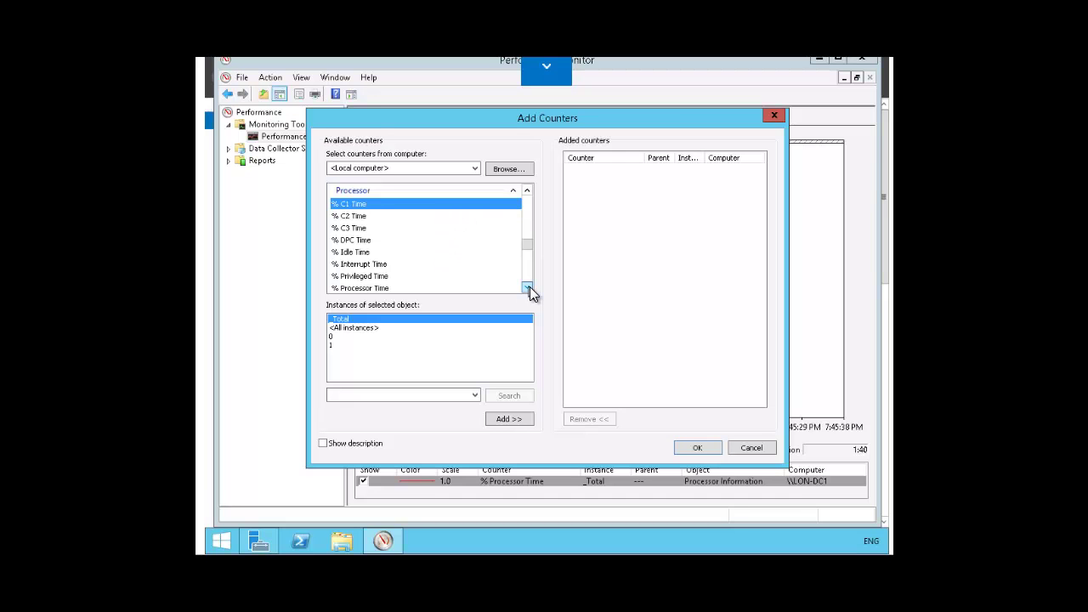
left_click(512, 189)
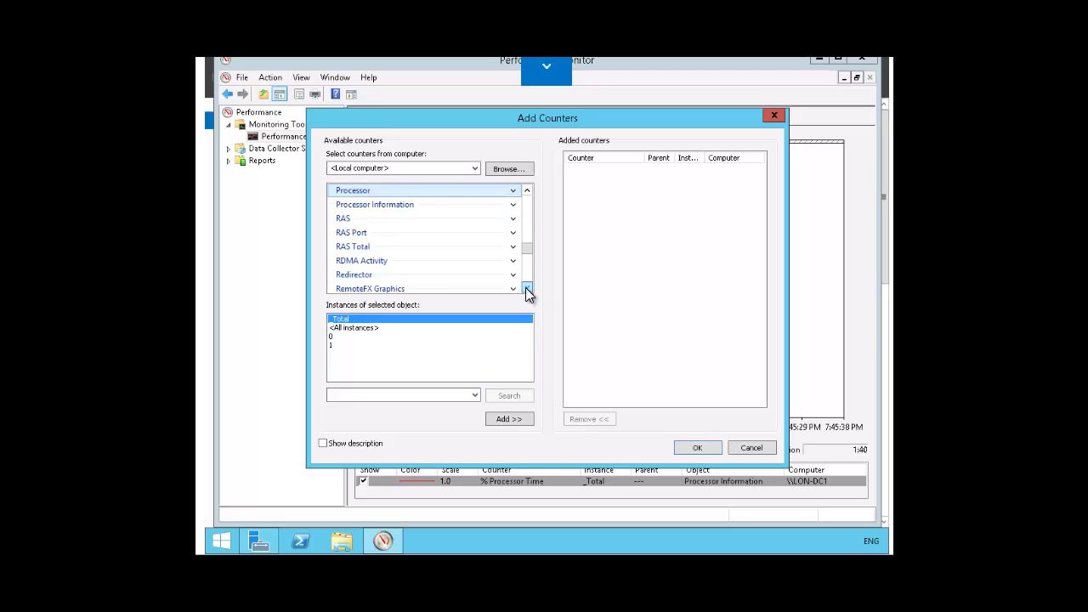
Examine the LogicalDisk counters % Disk Time, % Disk Write Time and % Free Space and their available instances.
left_click(527, 190)
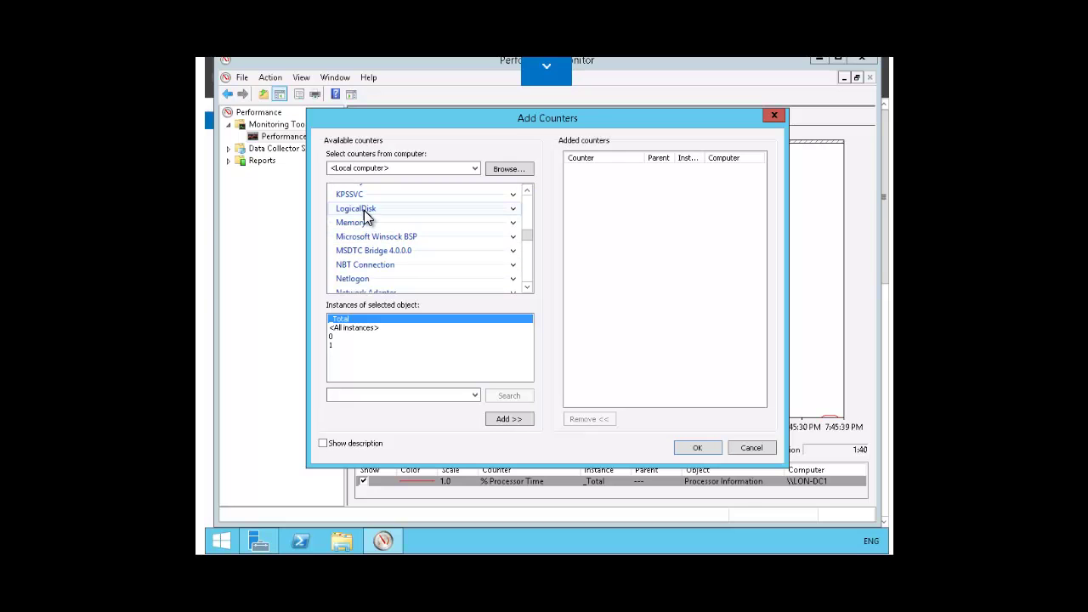
left_click(514, 209)
left_click(494, 224)
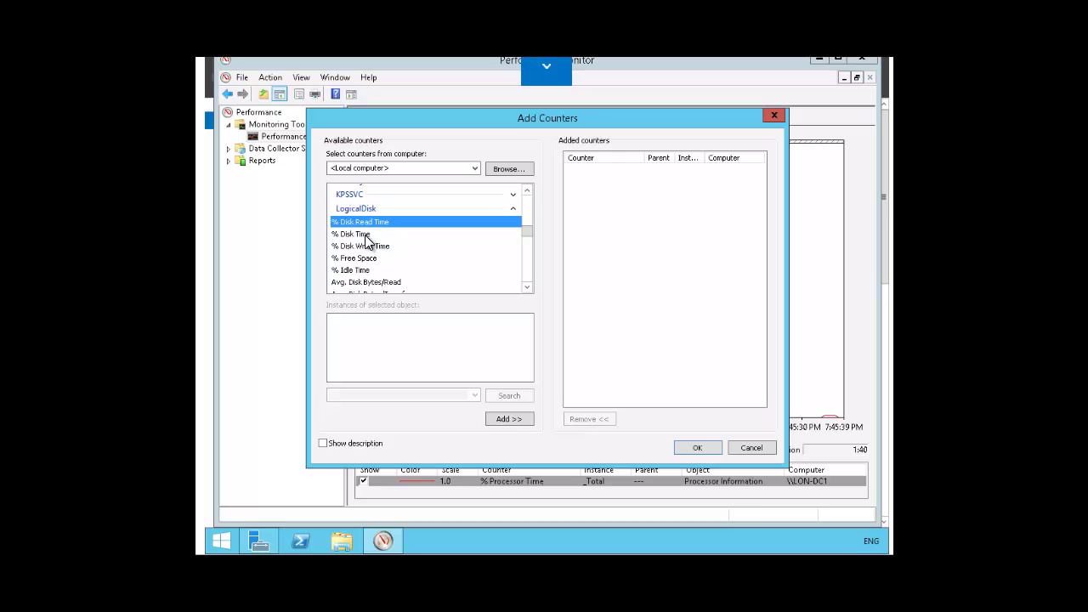
left_click(367, 235)
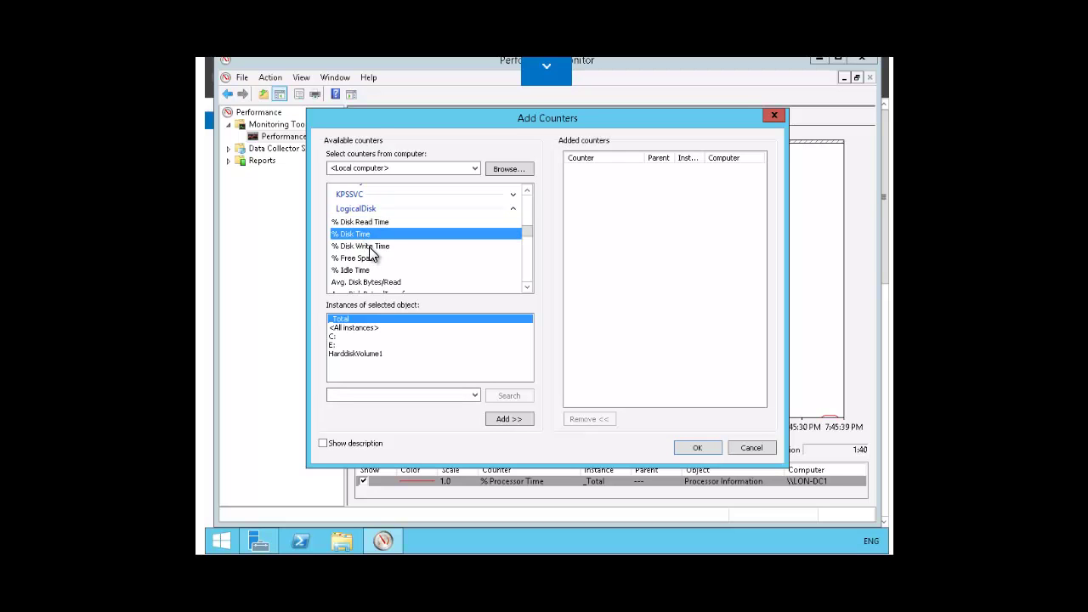
left_click(371, 249)
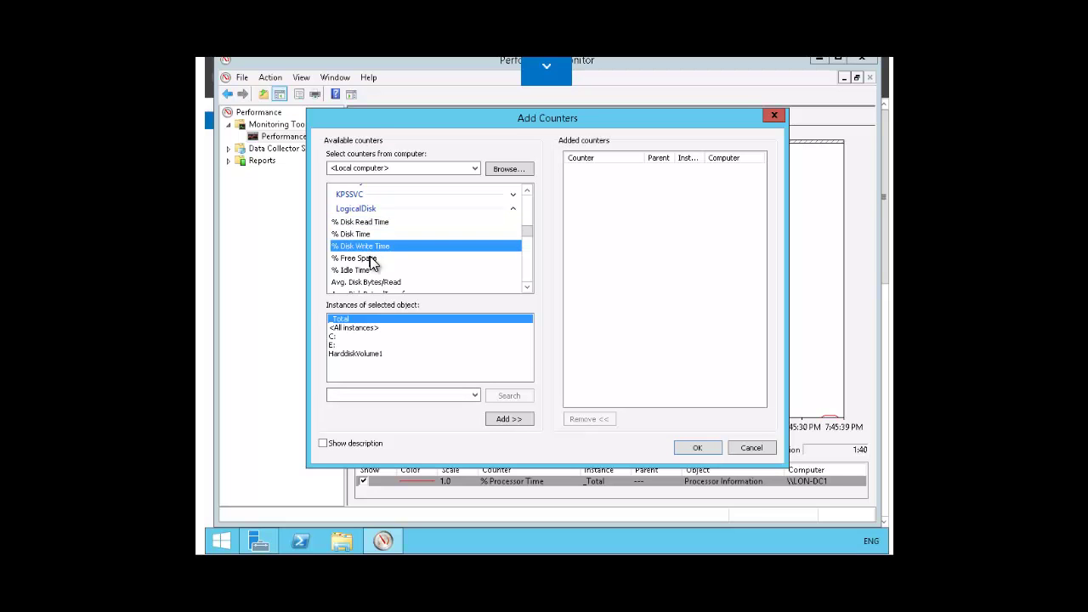
left_click(372, 258)
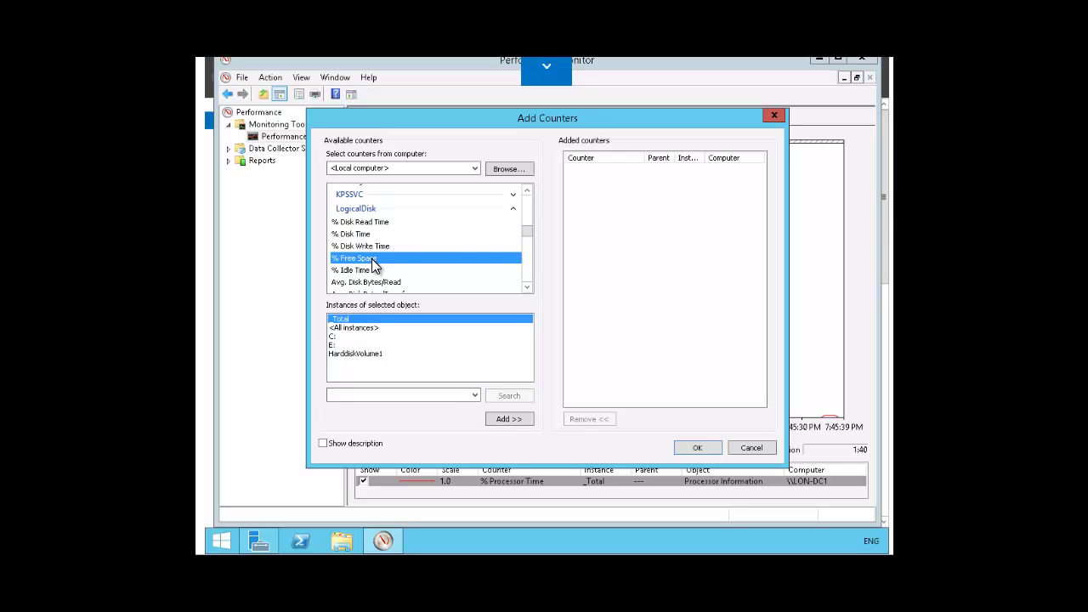
Turn on counter descriptions, read the one for % Free Space with the C: instance selected, and collapse LogicalDisk.
left_click(323, 443)
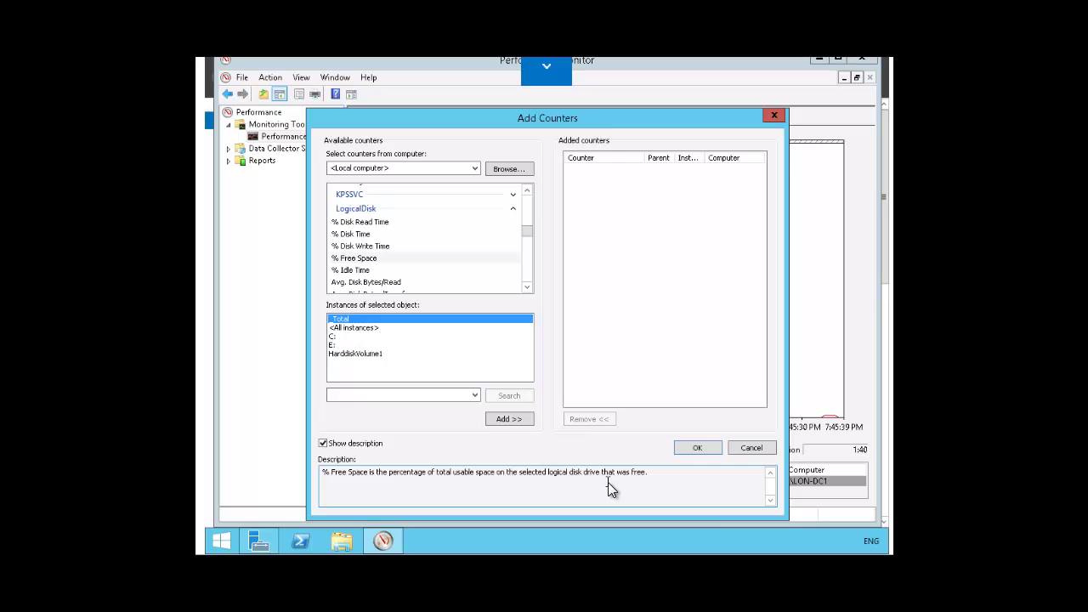
left_click(333, 337)
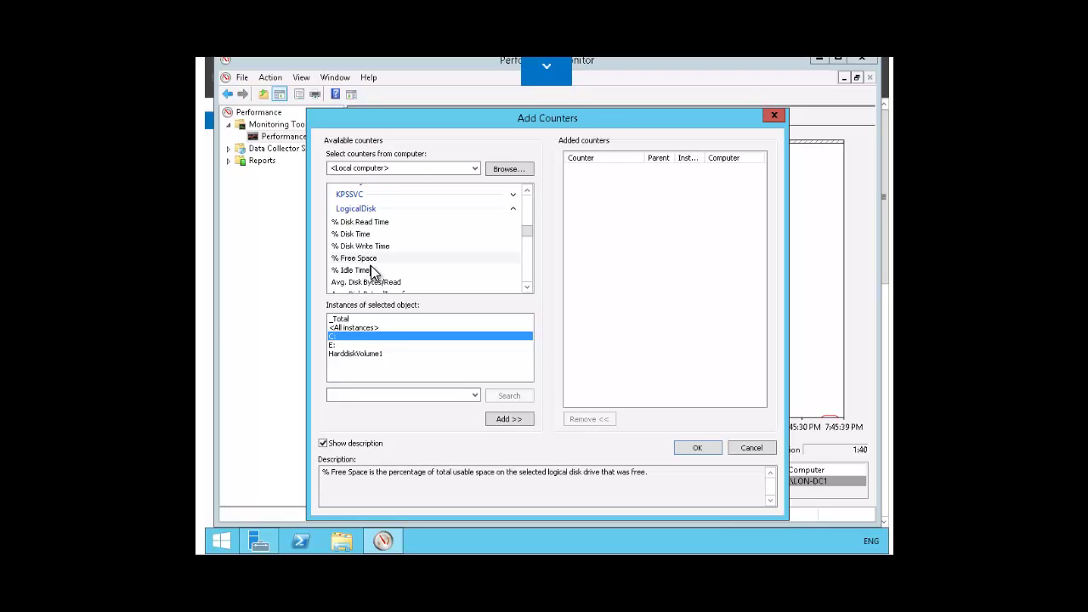
left_click(513, 210)
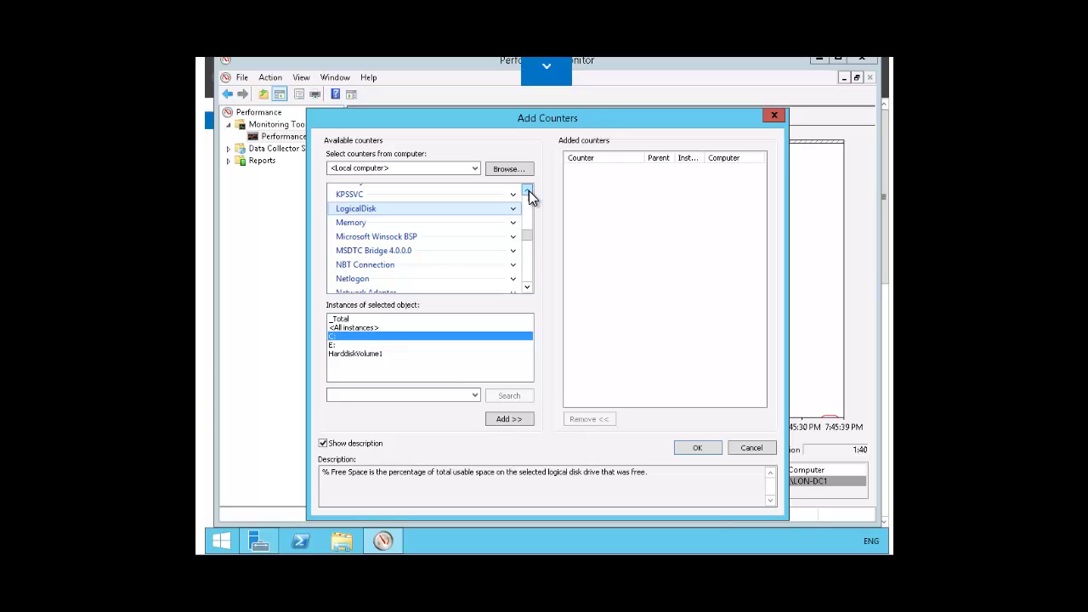
Find the Memory object among the available counters and read the description of % Committed Bytes In Use.
left_click(527, 191)
left_click(528, 190)
left_click(528, 190)
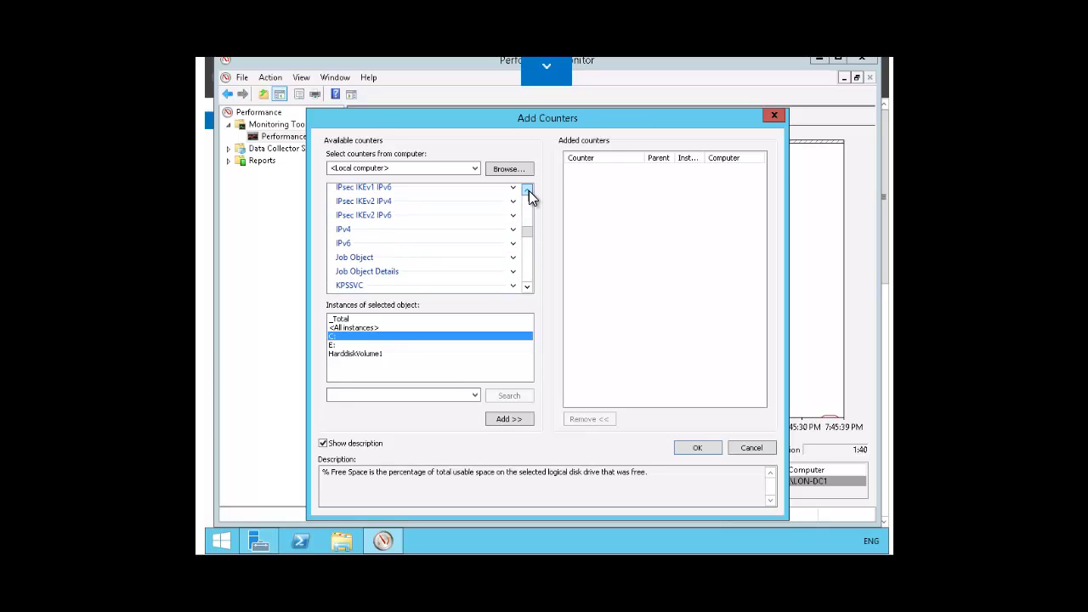
left_click(529, 191)
left_click(527, 288)
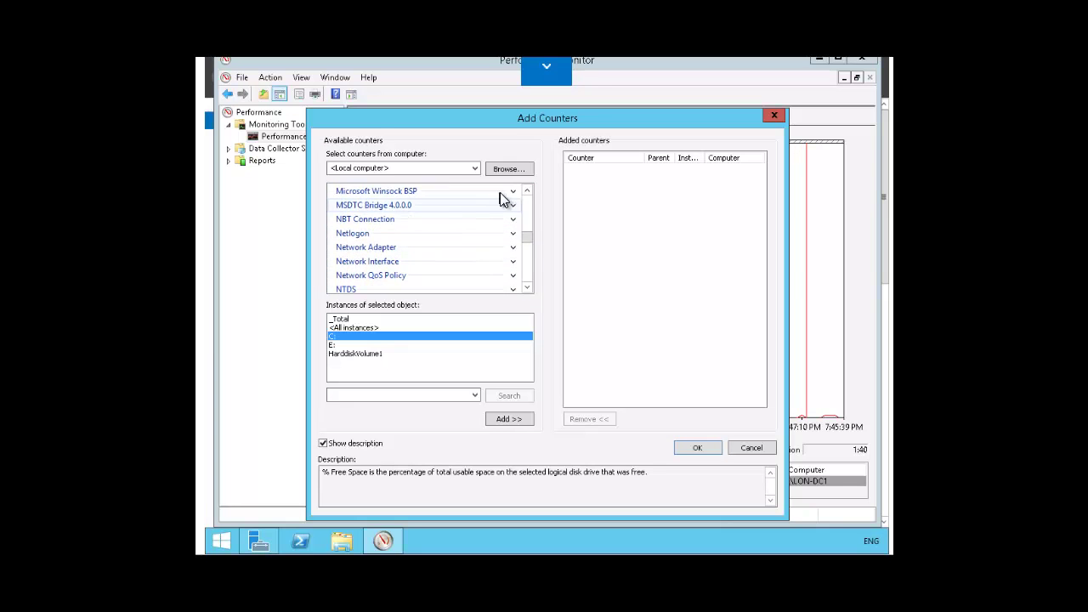
left_click(527, 190)
left_click(527, 191)
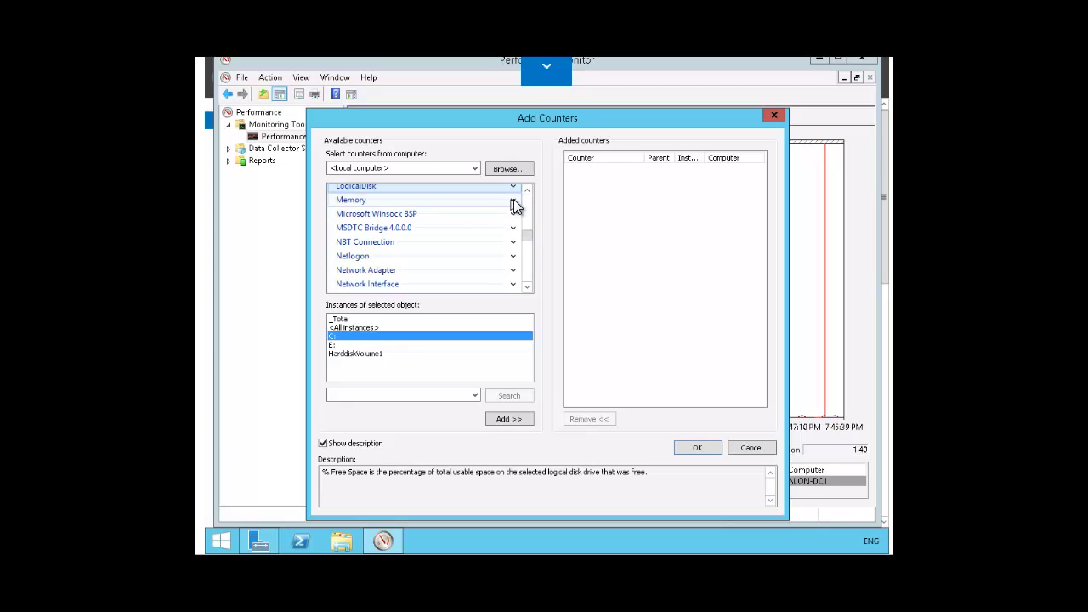
left_click(514, 200)
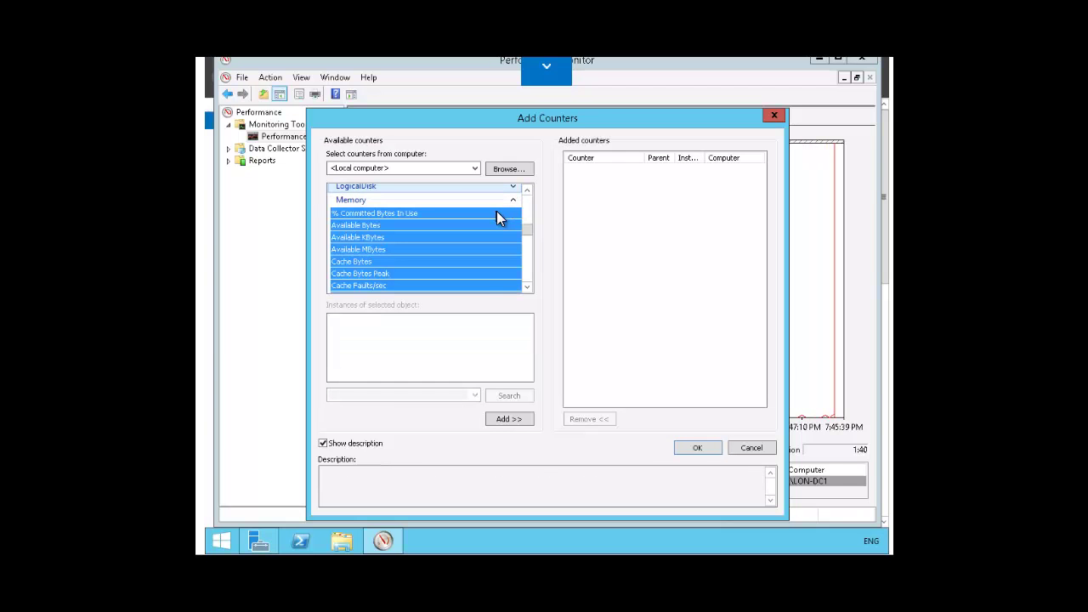
left_click(496, 213)
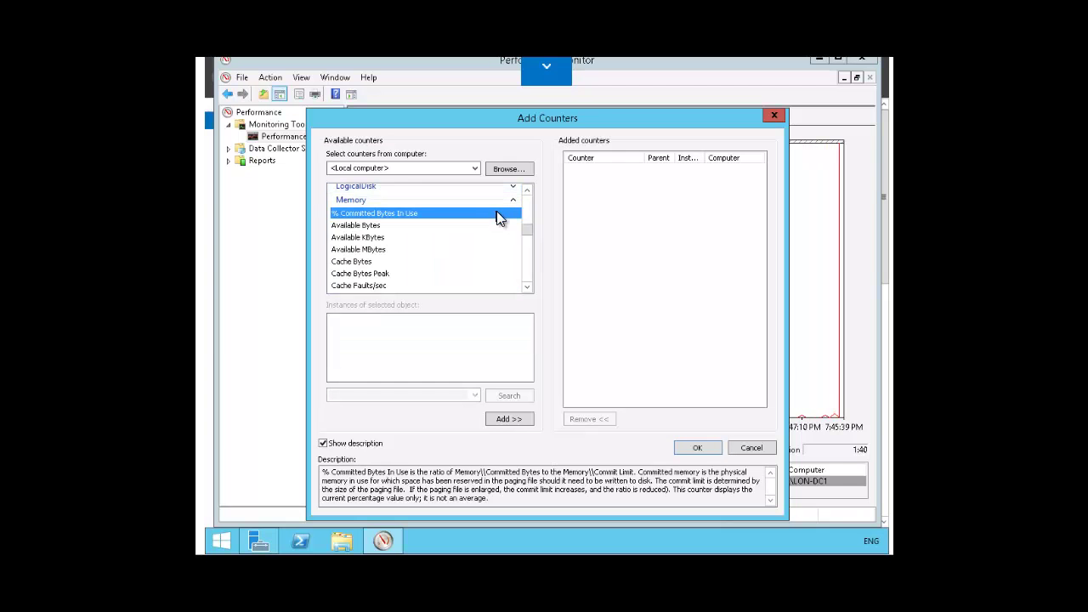
Add the Memory counter Available MBytes to the list of added counters.
left_click(376, 226)
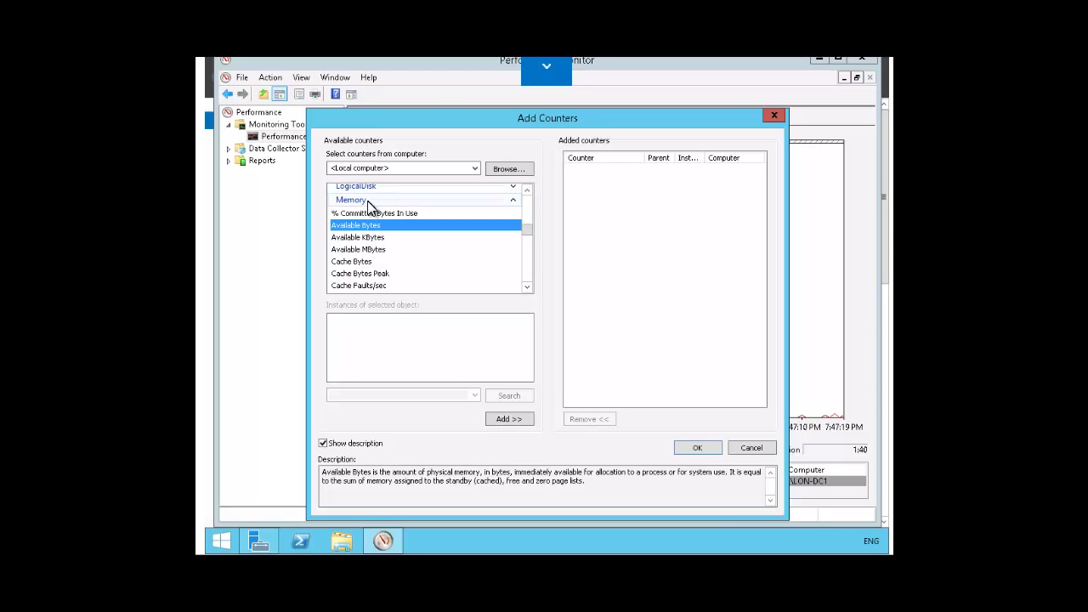
left_click(363, 250)
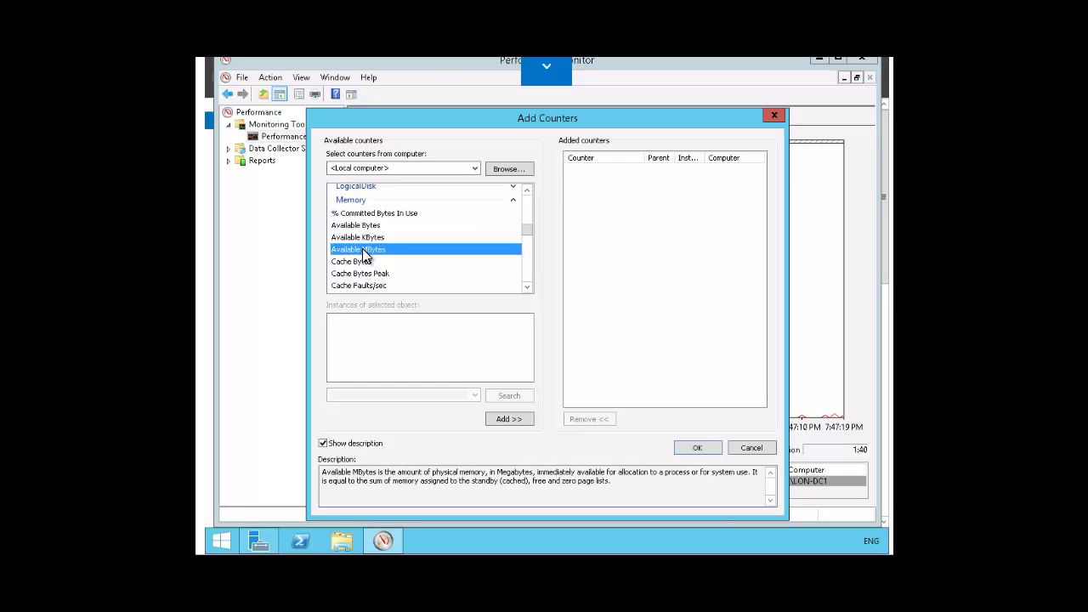
left_click(509, 419)
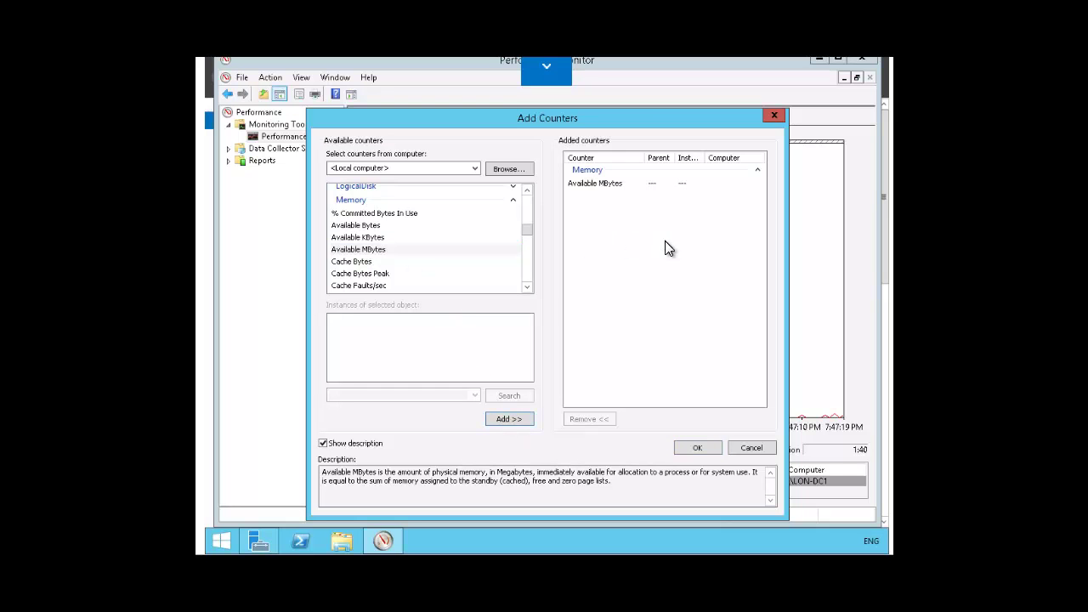
Add the LogicalDisk counter % Free Space for the C: instance and apply the added counters to the graph.
left_click(514, 187)
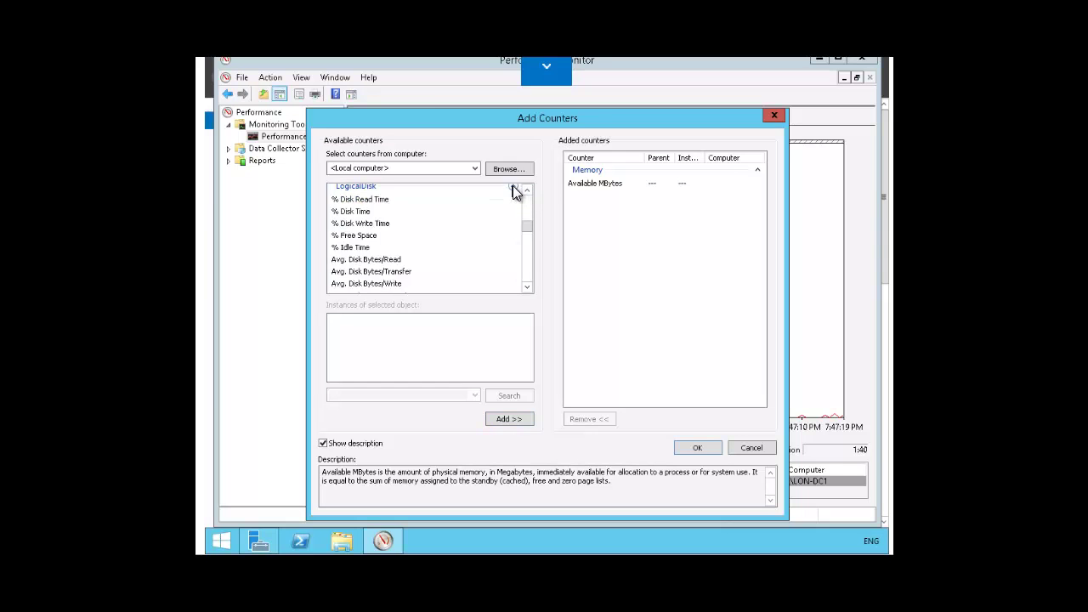
left_click(364, 237)
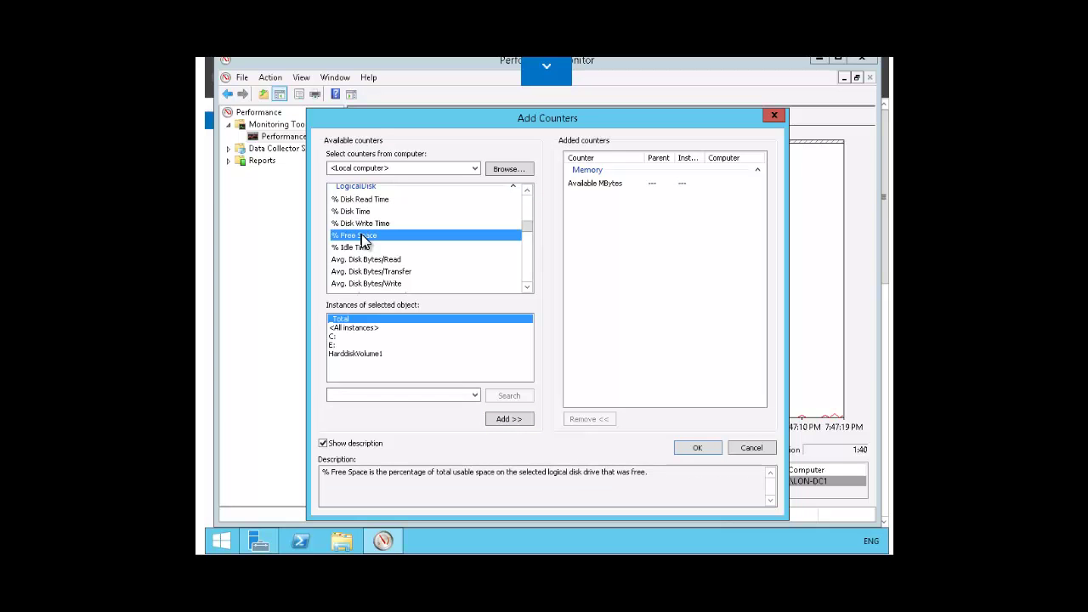
left_click(333, 337)
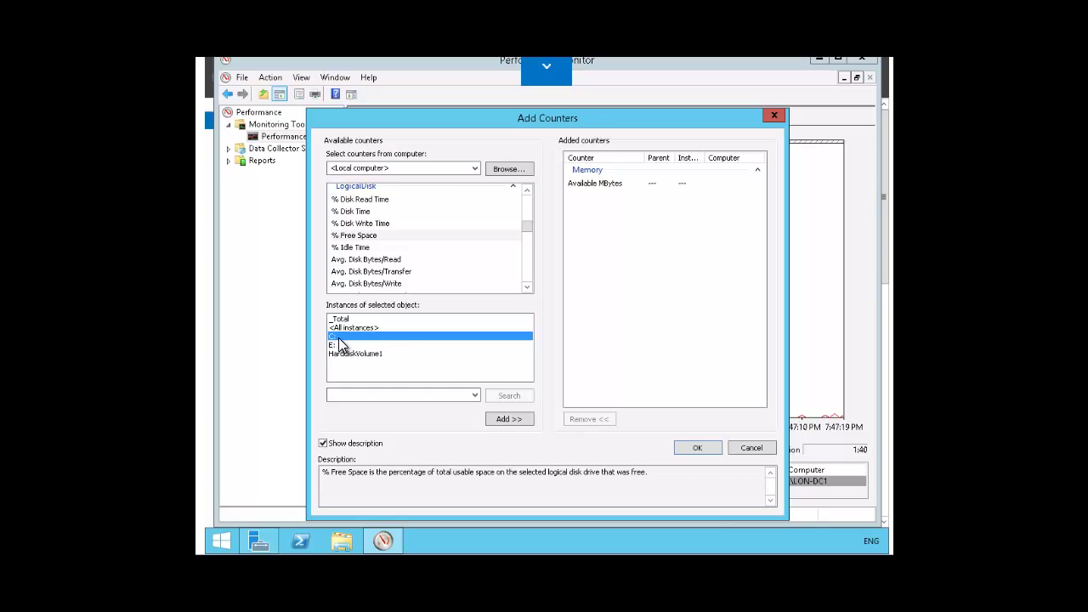
left_click(507, 420)
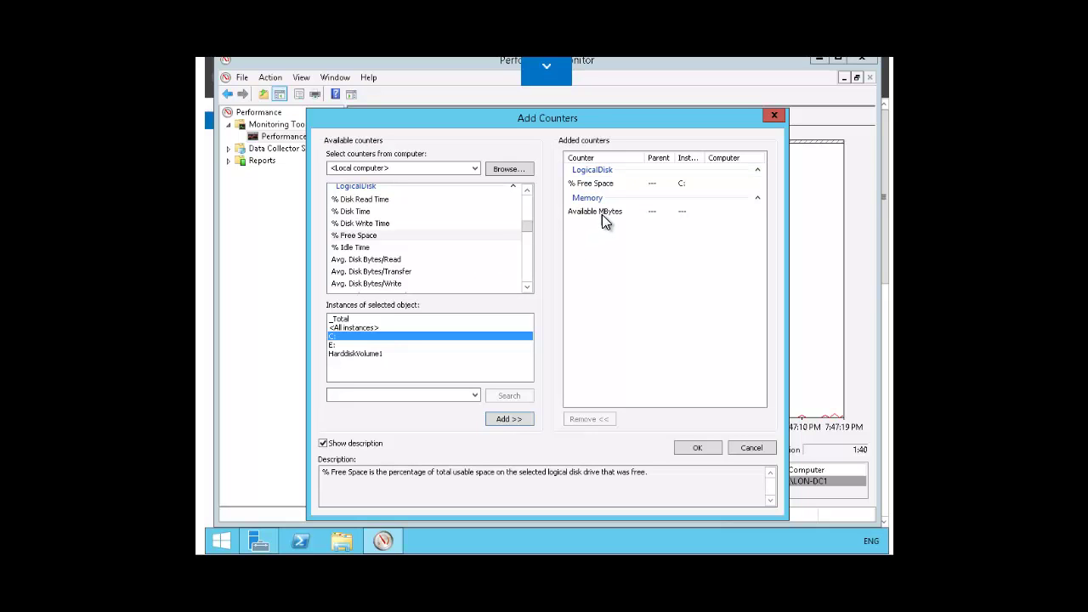
left_click(693, 452)
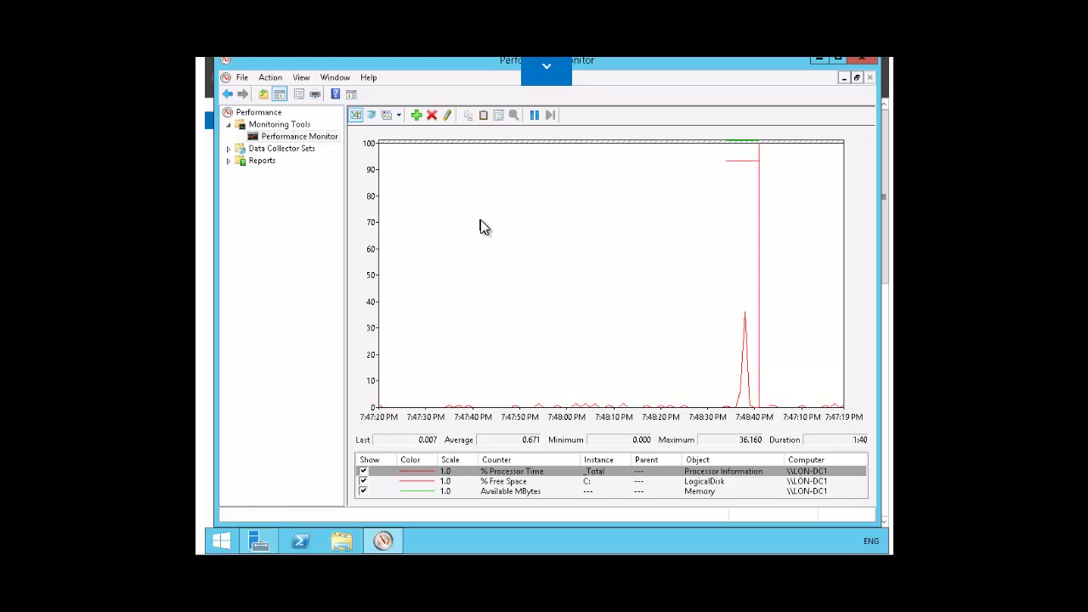
Display the counters as a histogram bar chart, and finally as a text report.
left_click(400, 115)
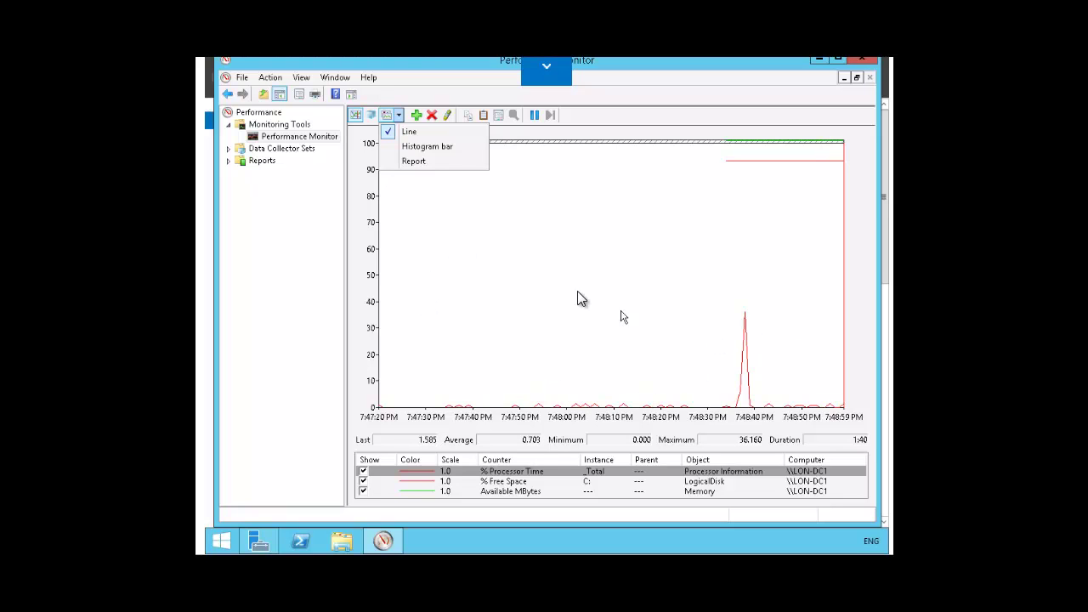
left_click(422, 147)
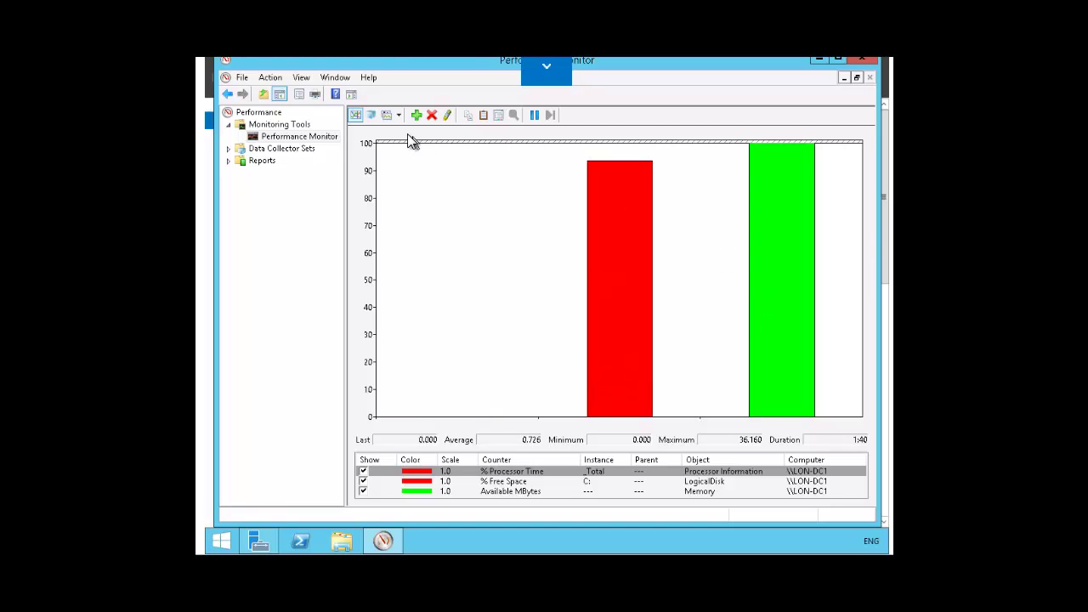
left_click(396, 114)
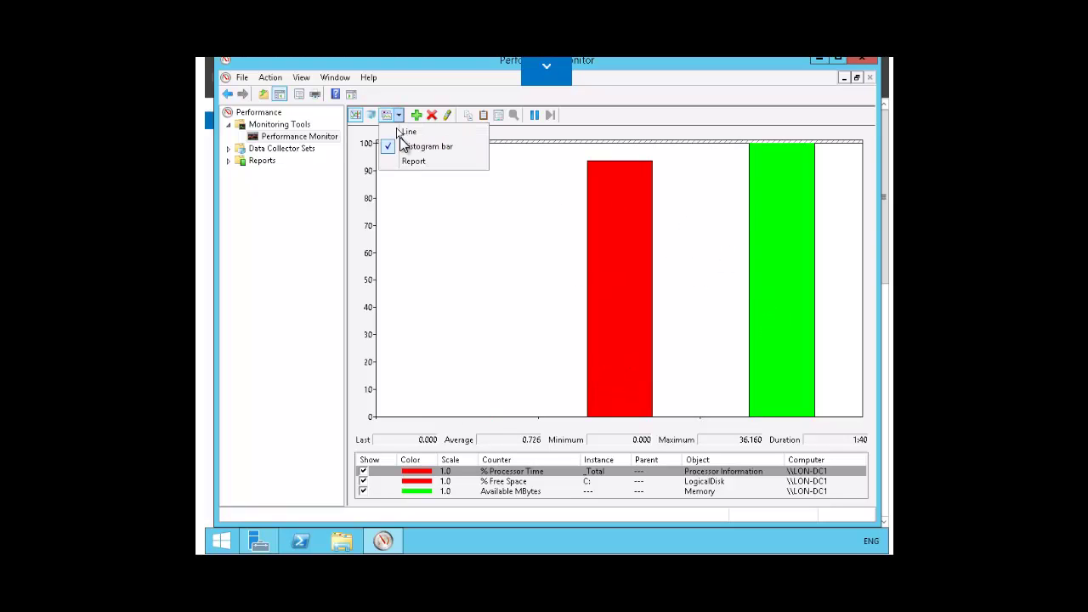
left_click(408, 162)
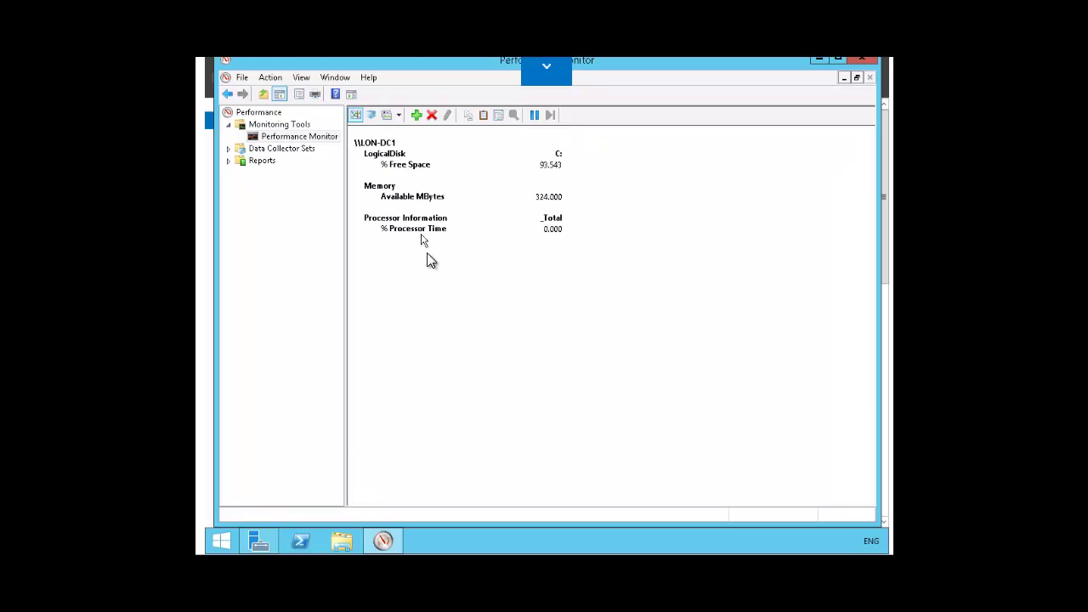
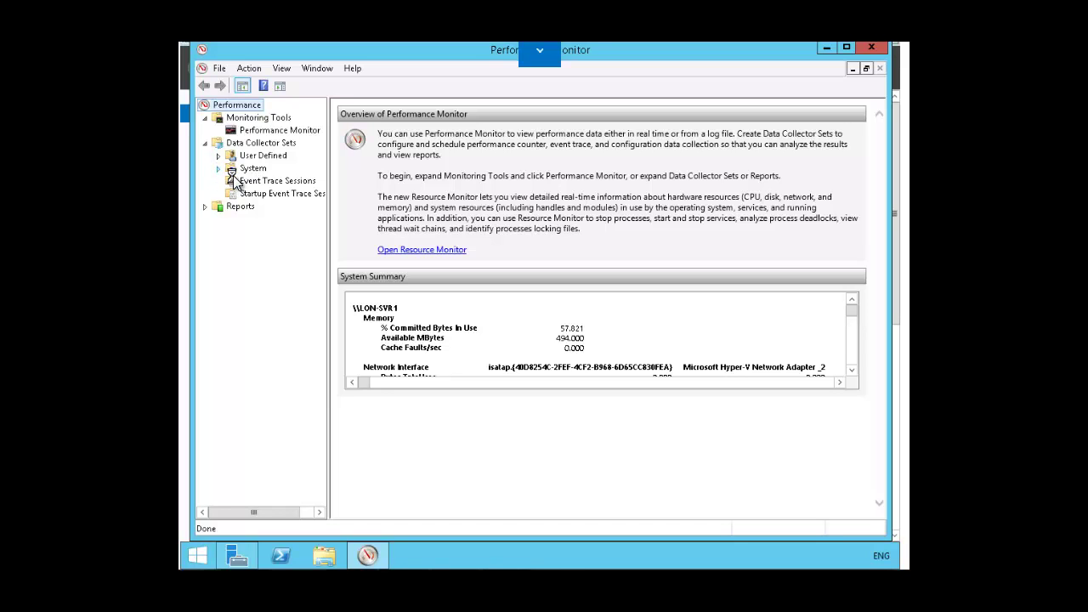
Start the System Diagnostics data collector set from the System data collector sets.
double_click(257, 169)
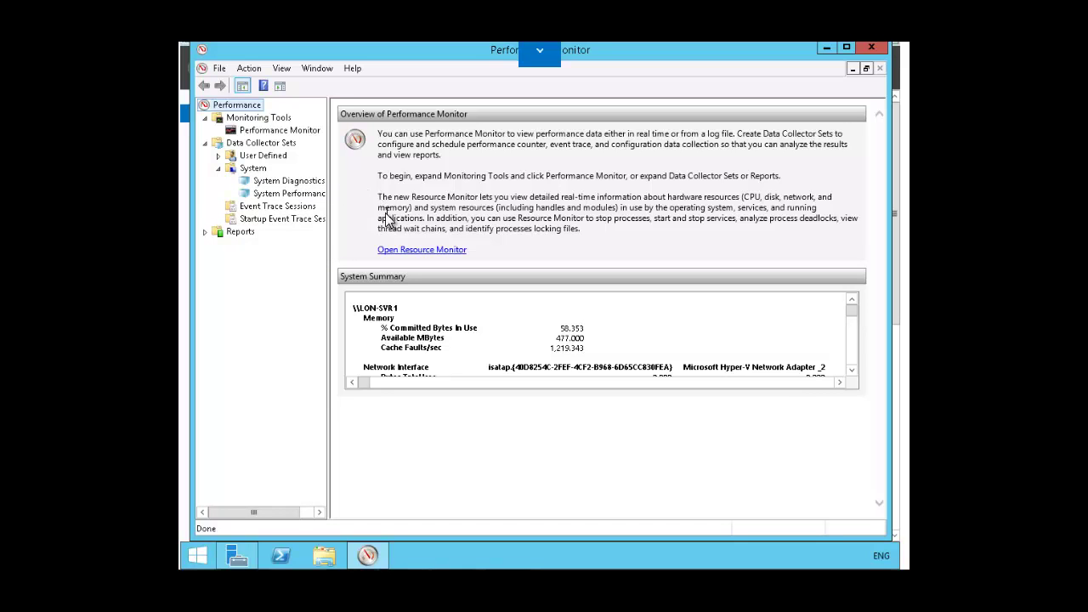
left_click(276, 187)
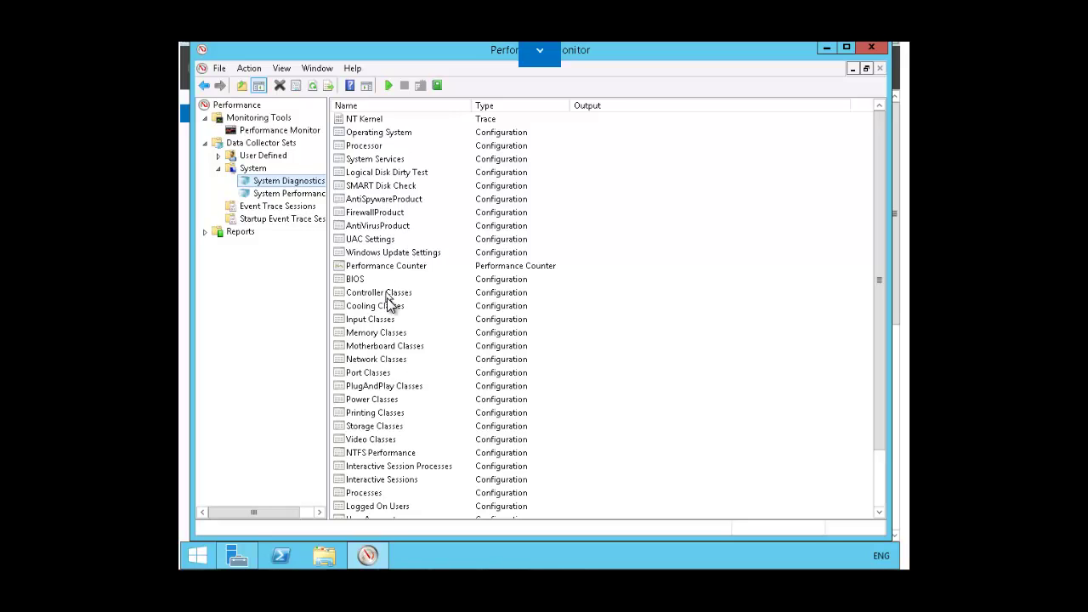
right_click(294, 180)
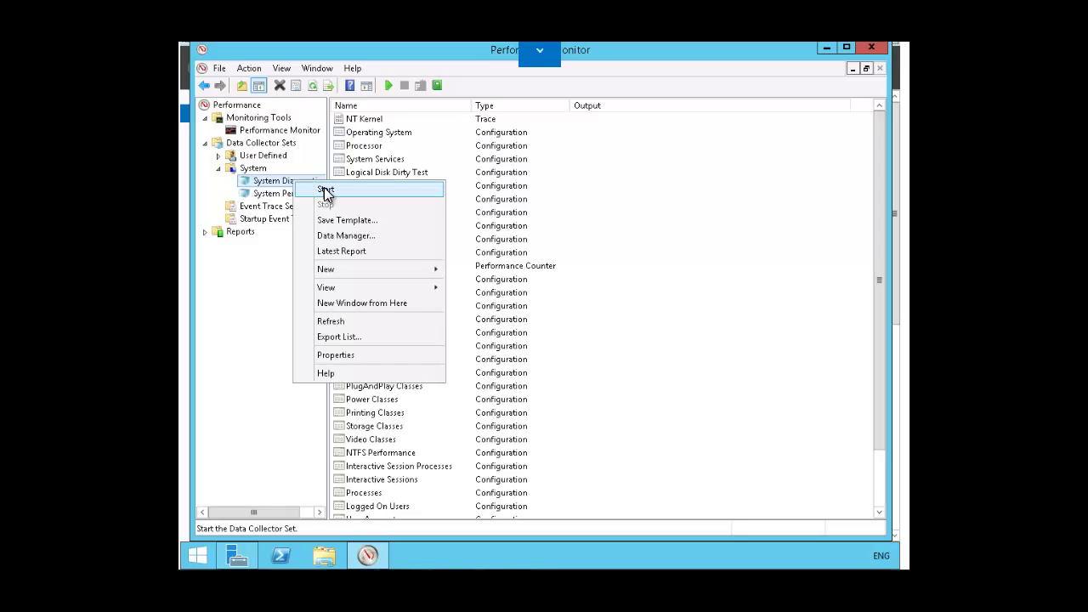
left_click(324, 189)
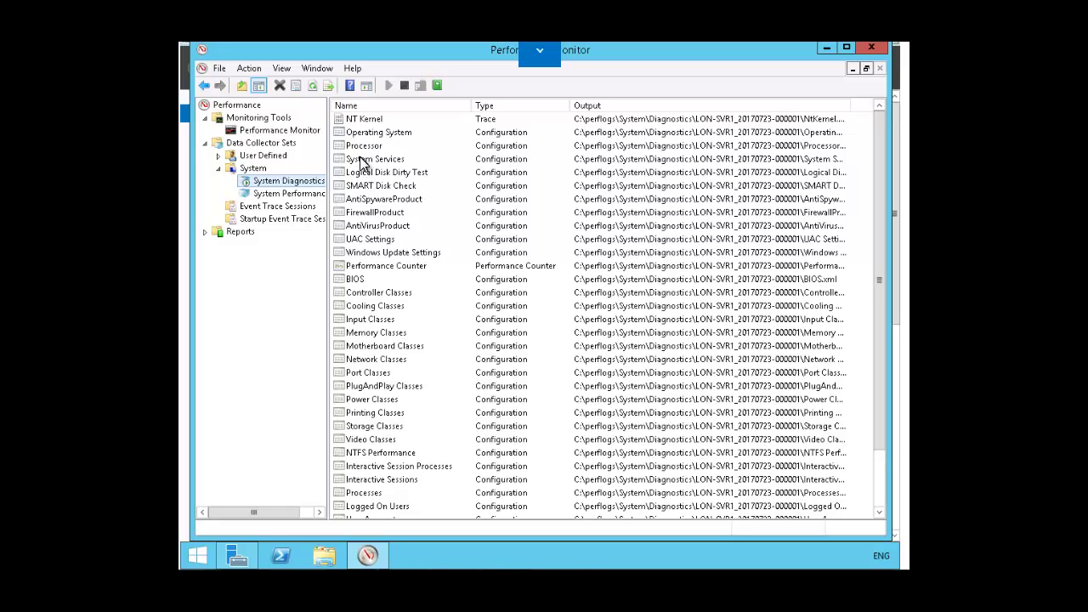
Stop the running System Diagnostics data collector set.
left_click(404, 88)
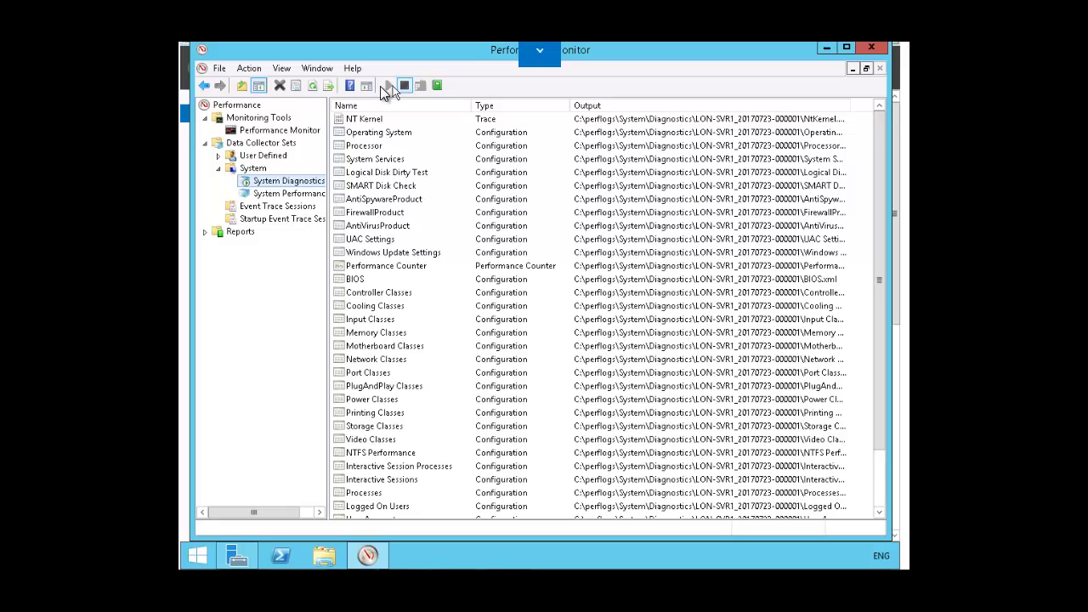
left_click(278, 197)
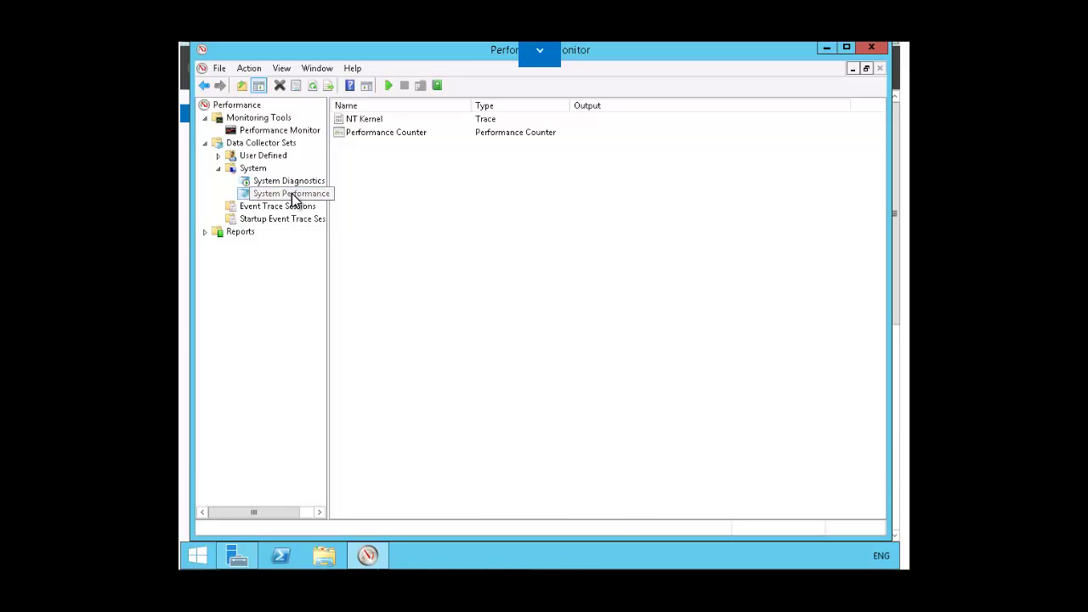
right_click(293, 197)
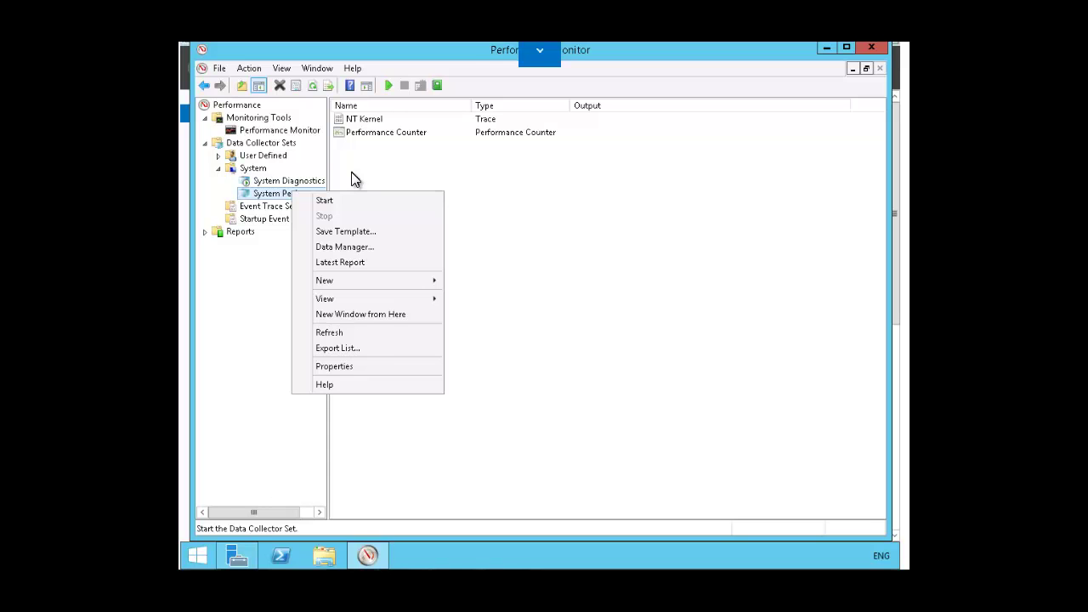
left_click(297, 182)
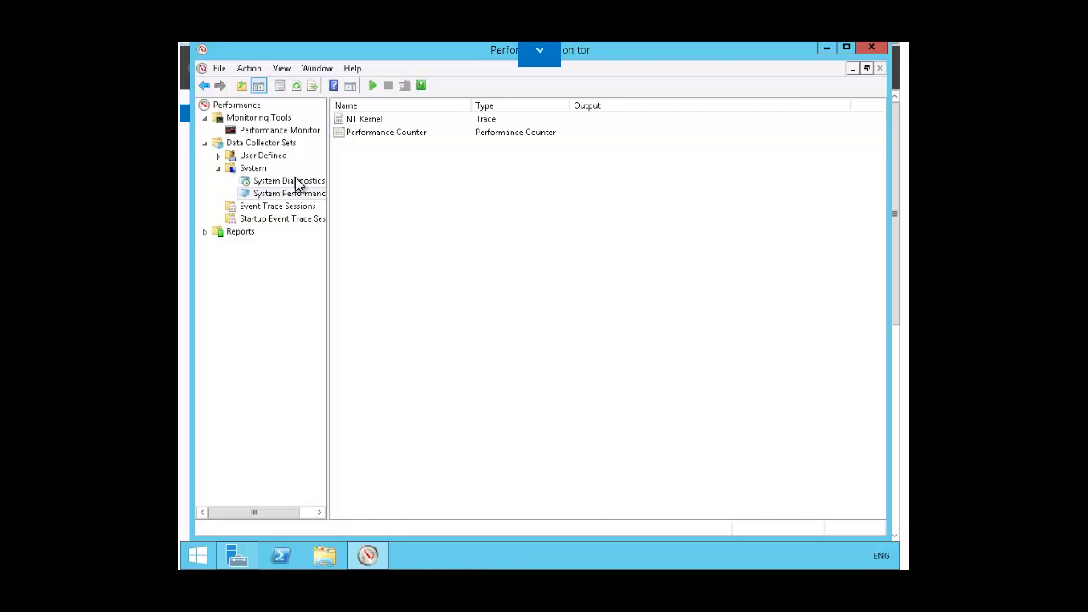
left_click(298, 182)
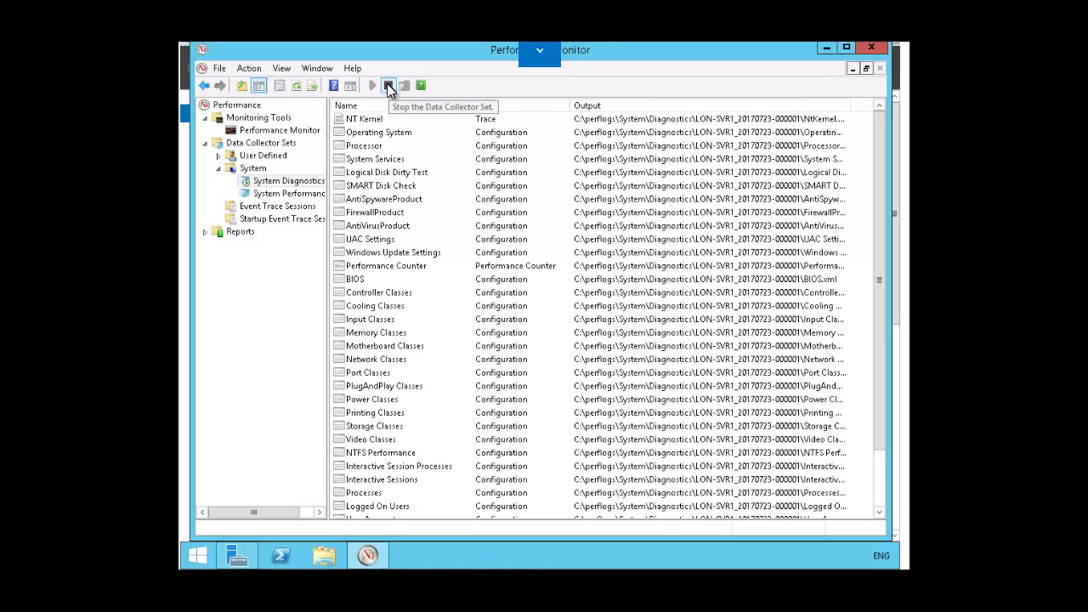
left_click(388, 86)
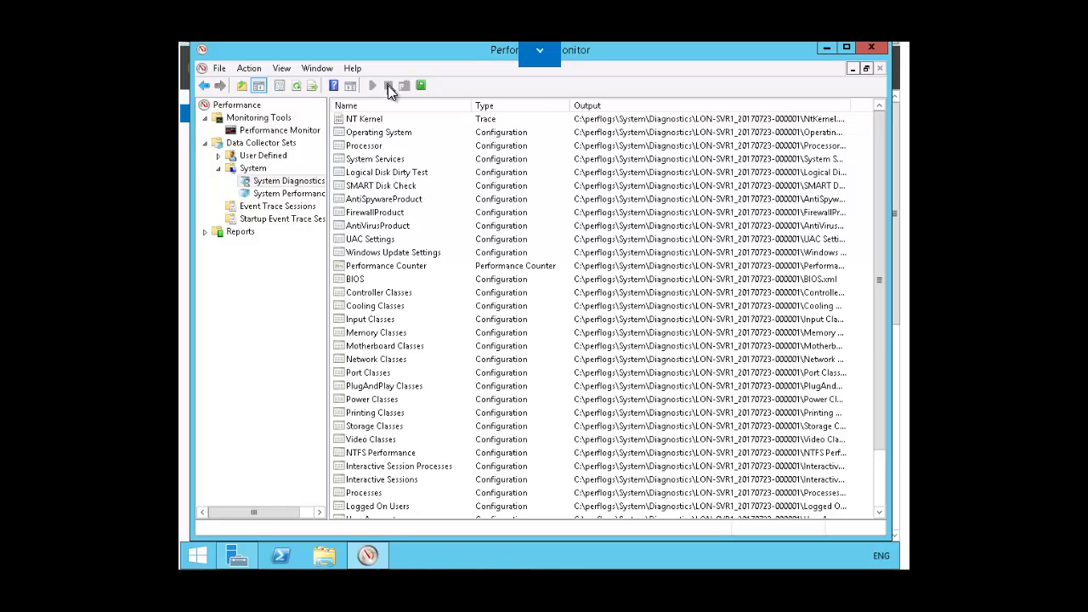
Open the latest report of the System Diagnostics collector set and review its diagnostic results, basic system checks and resource overview.
right_click(298, 184)
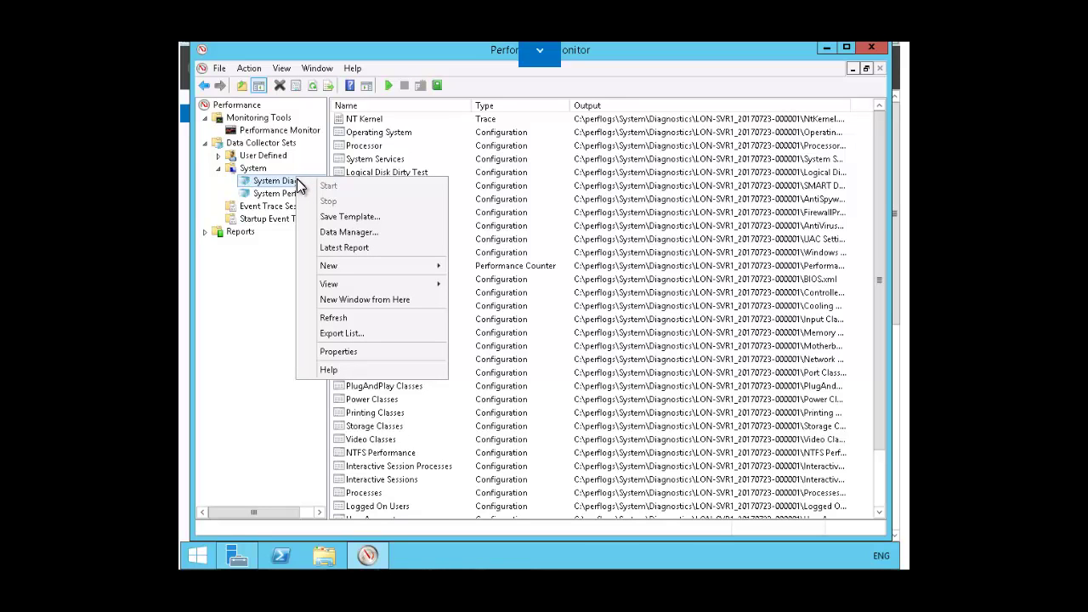
left_click(342, 248)
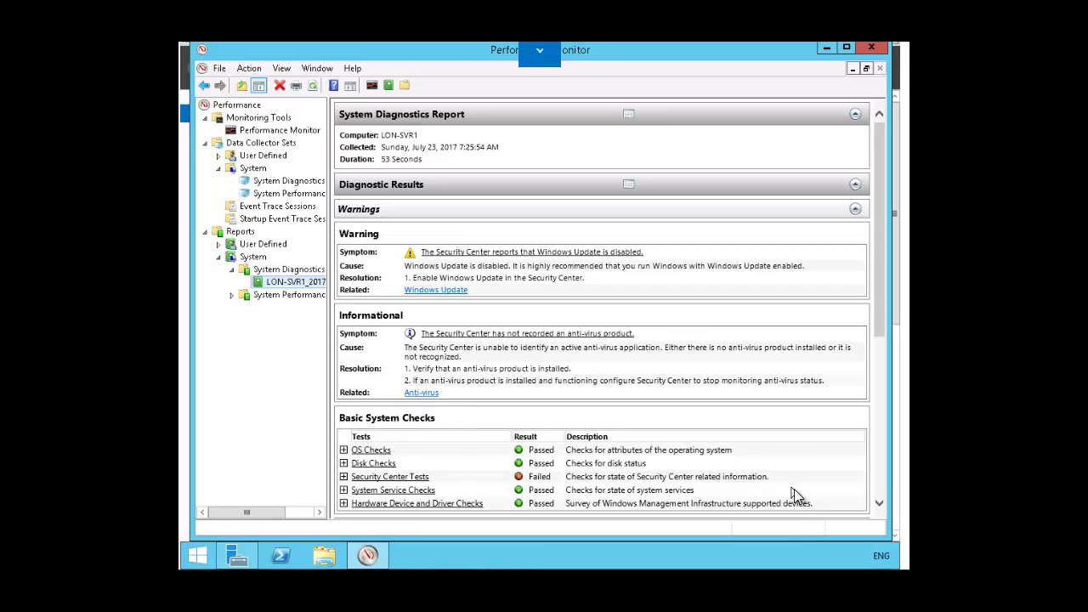
left_click(879, 506)
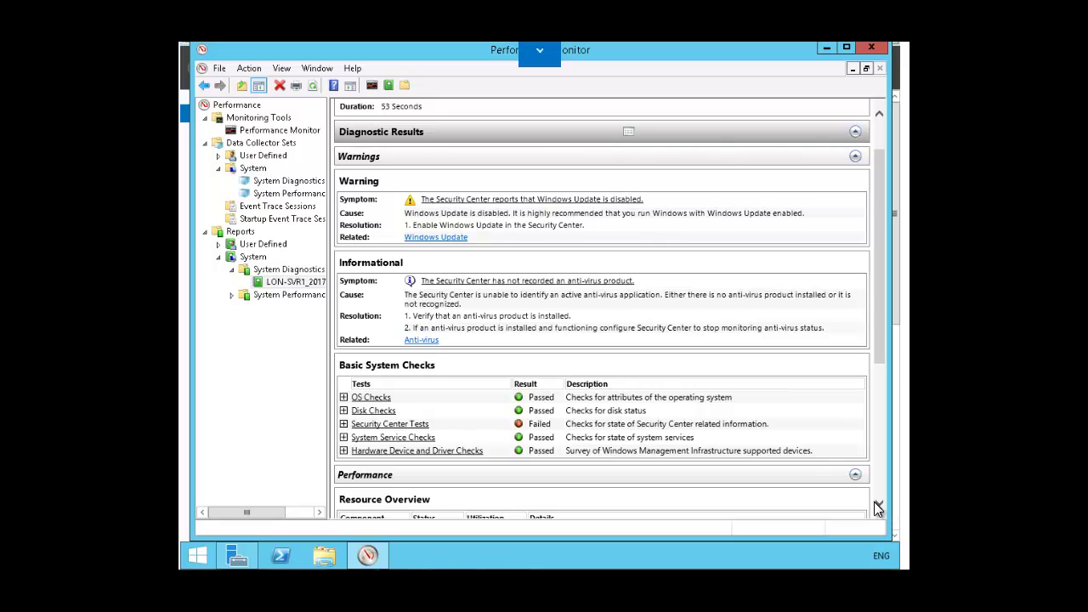
left_click(879, 507)
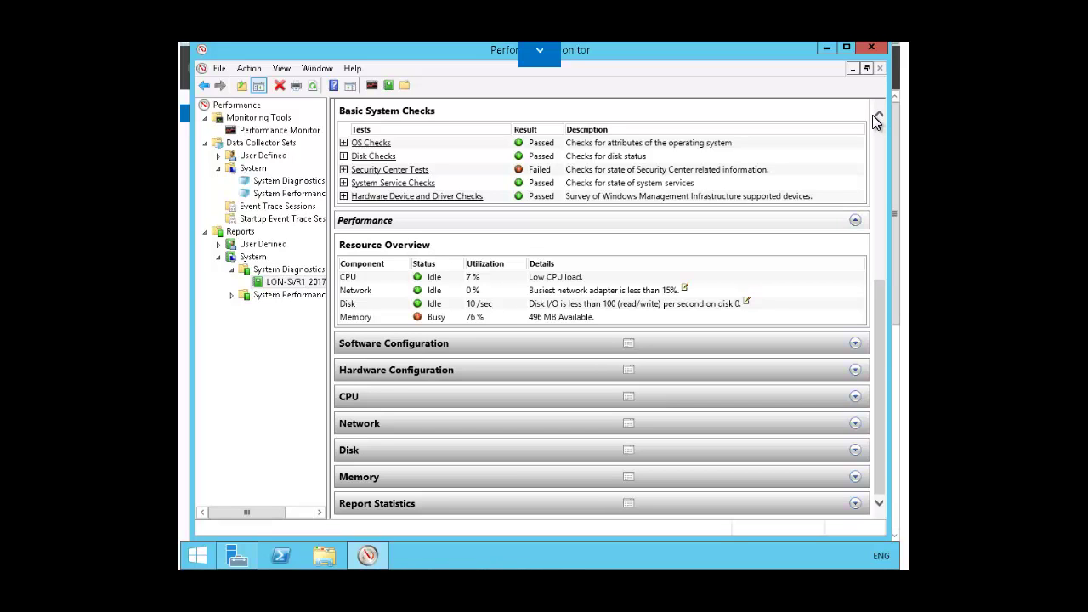
Create a data collector set named Data1 from Performance Monitor, stored in %systemdrive%\PerfLogs\Admin\Data1, using the Save and close option.
left_click(263, 155)
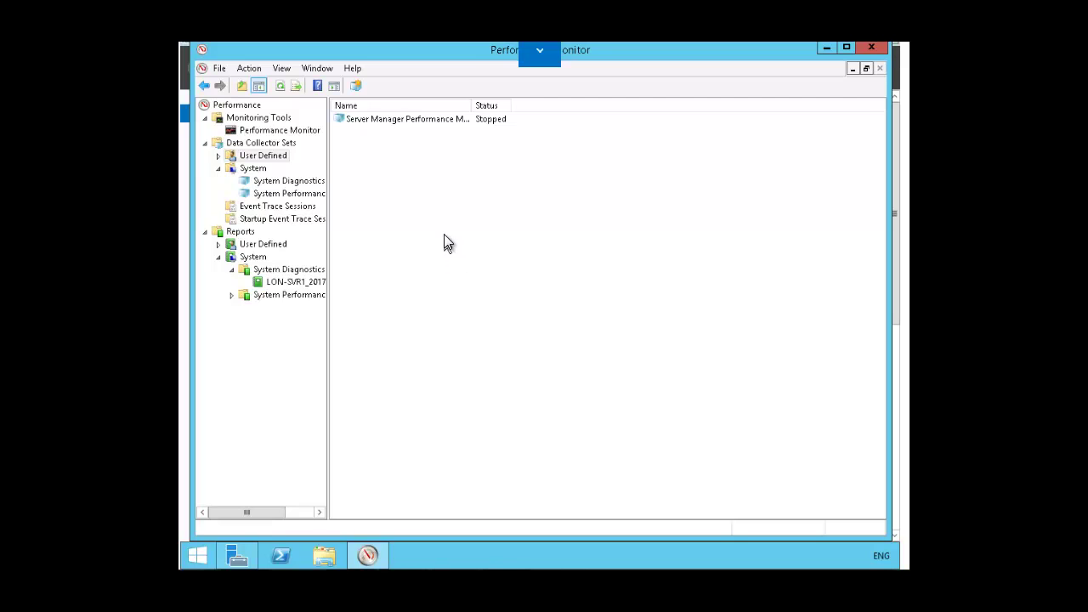
right_click(286, 134)
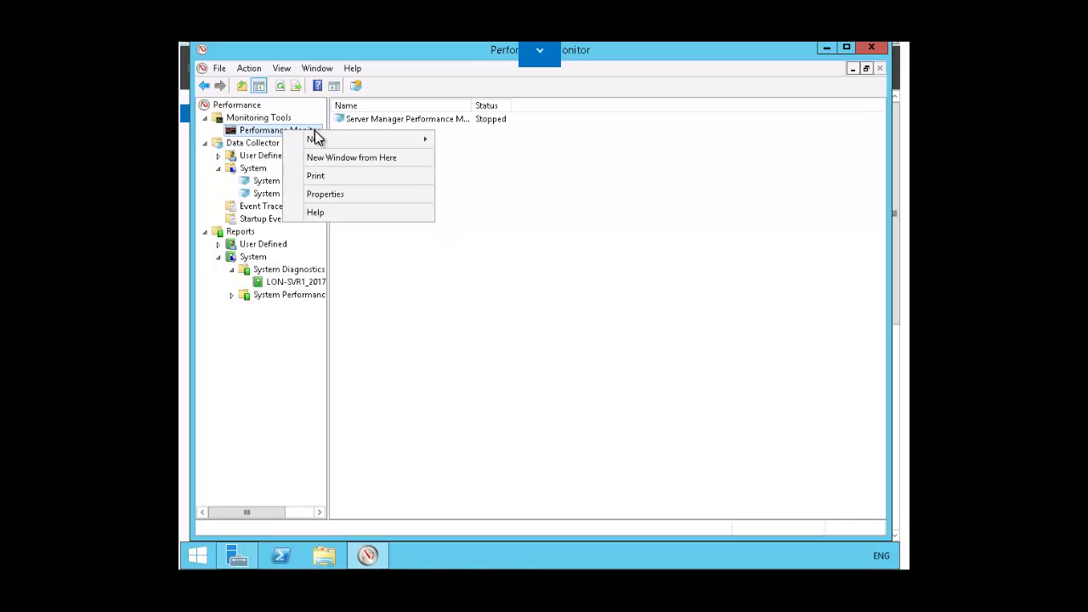
mouse_move(319, 142)
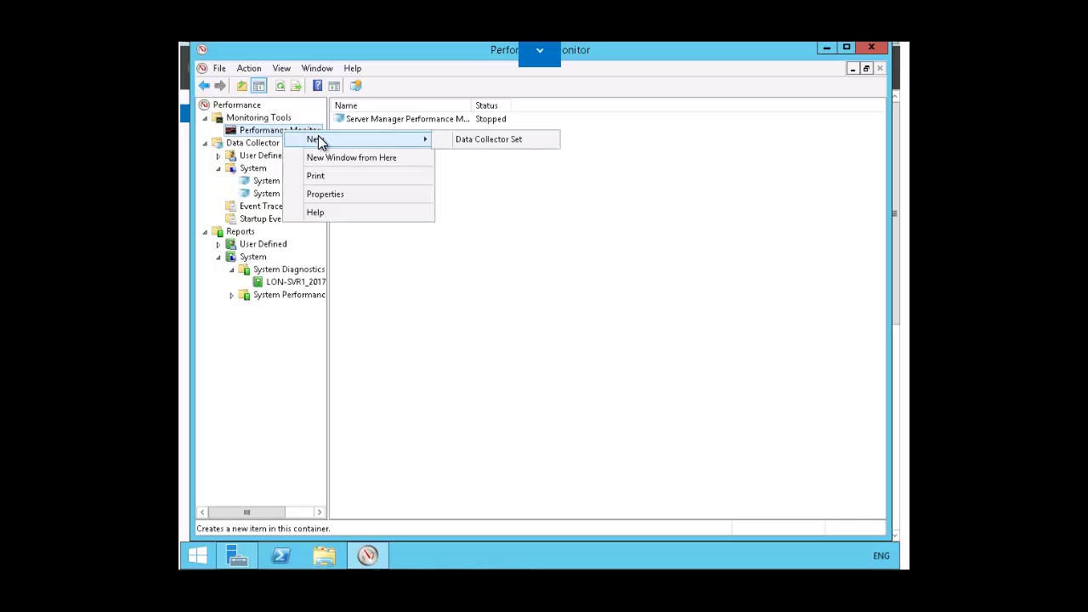
left_click(484, 138)
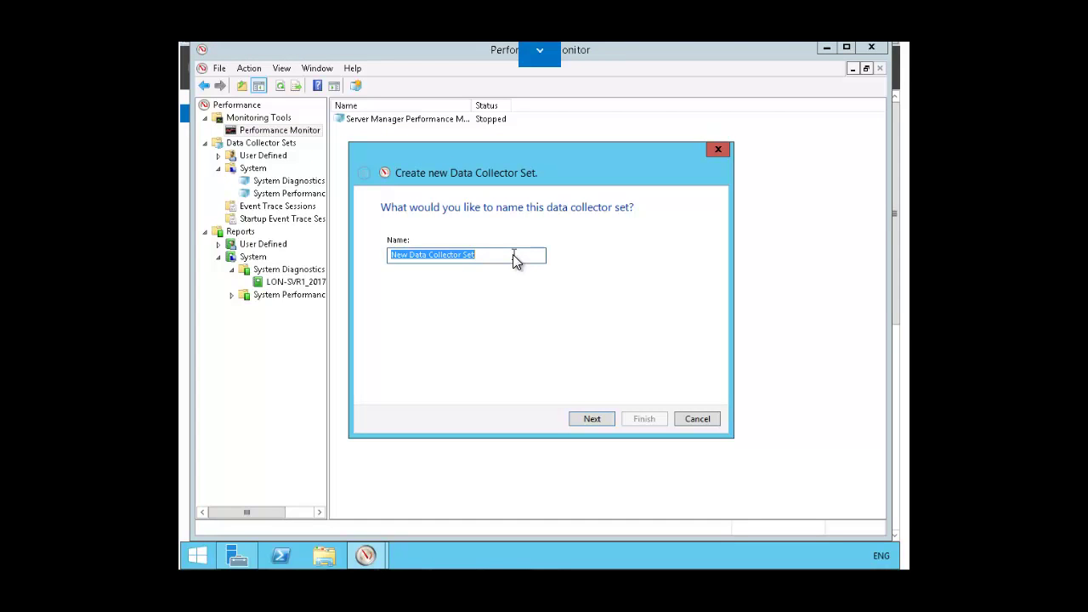
type("Data1")
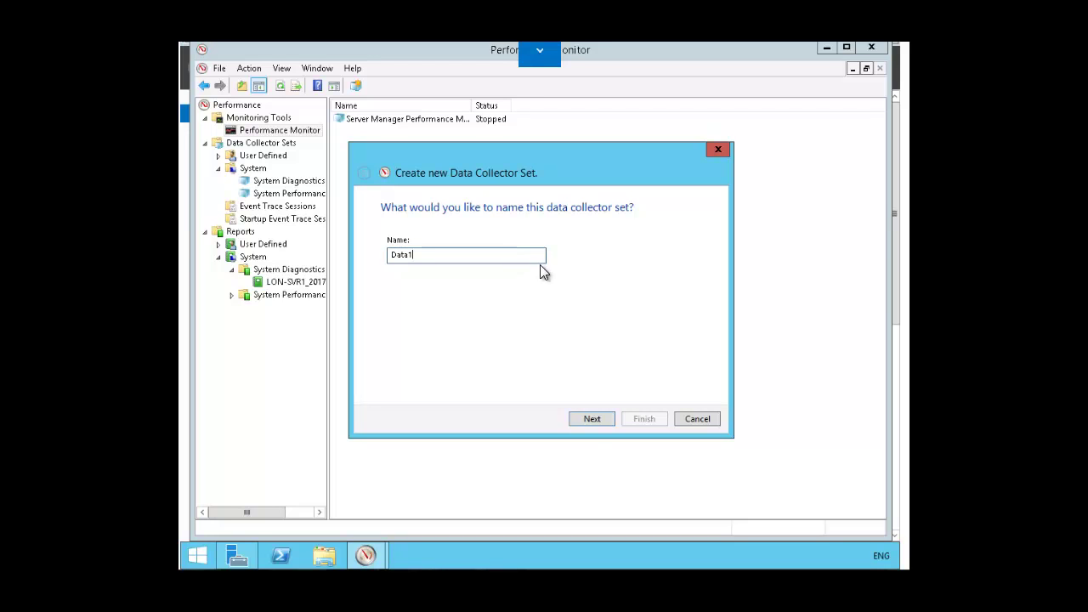
left_click(596, 420)
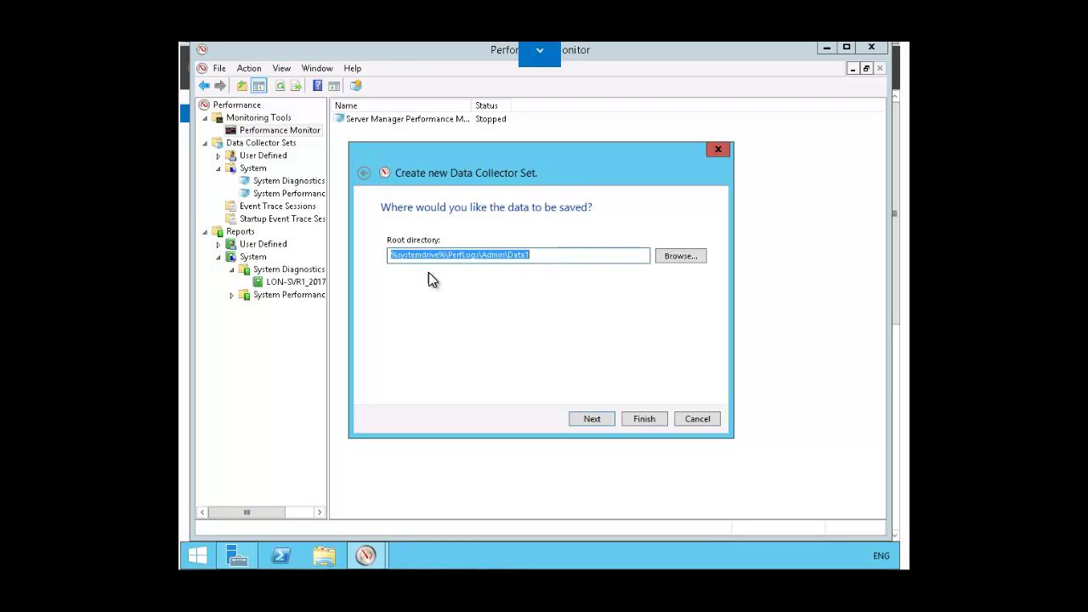
left_click(556, 256)
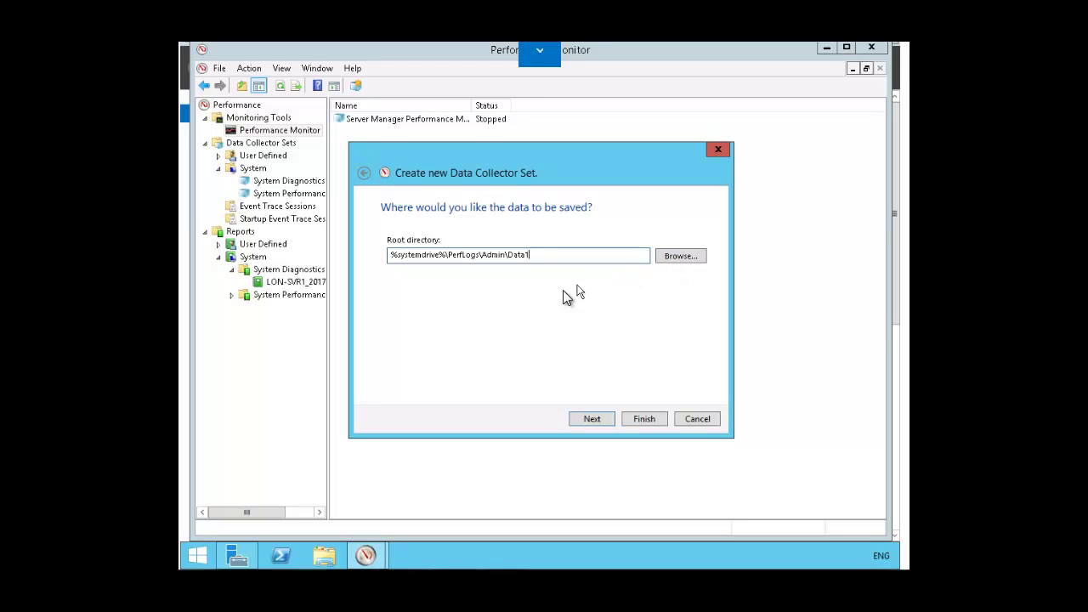
left_click(592, 420)
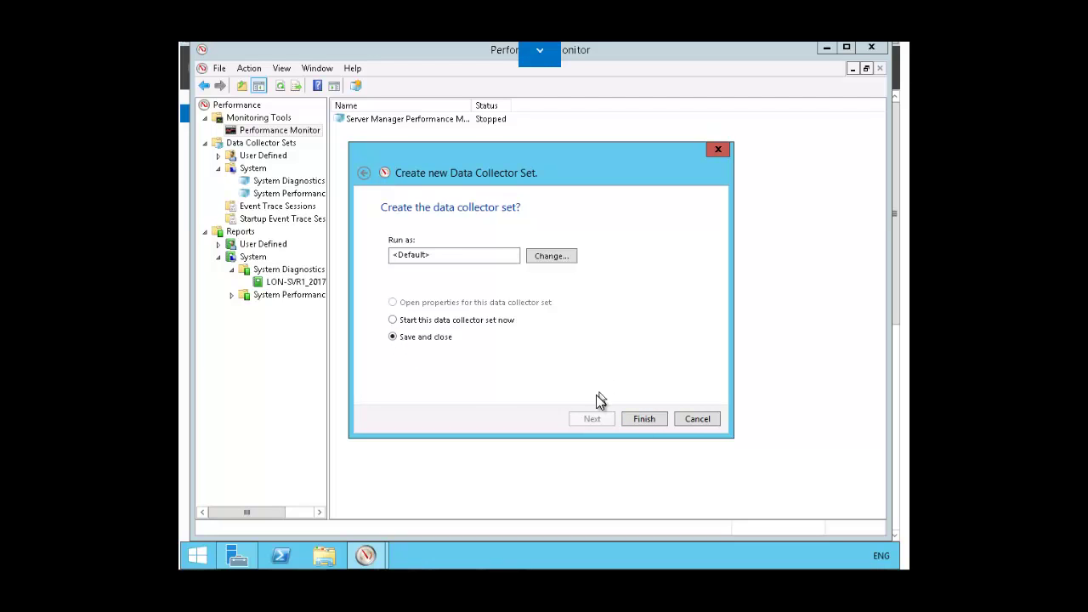
left_click(642, 419)
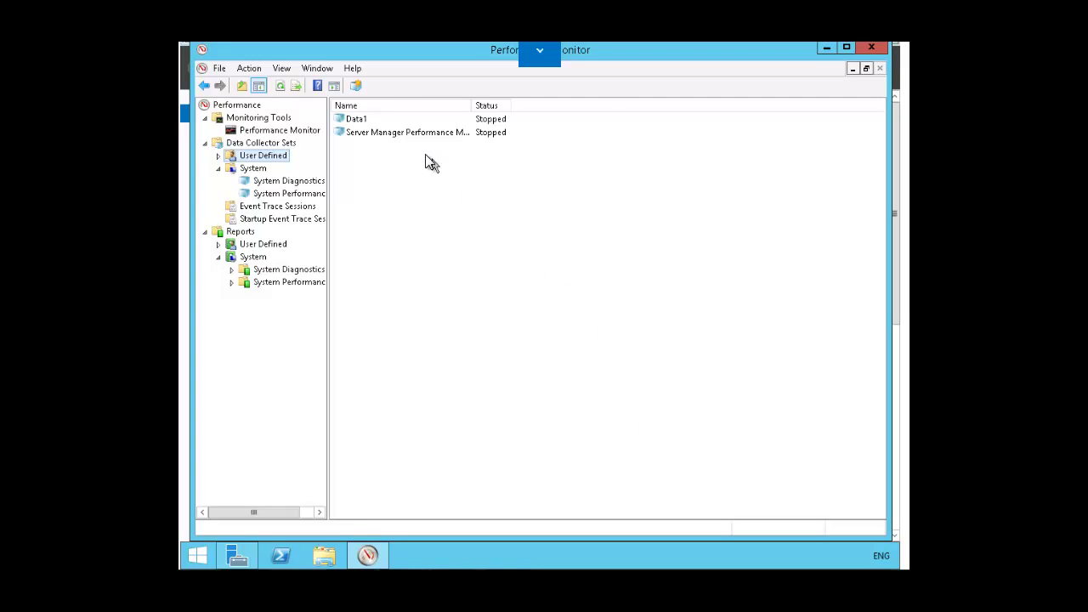
right_click(355, 126)
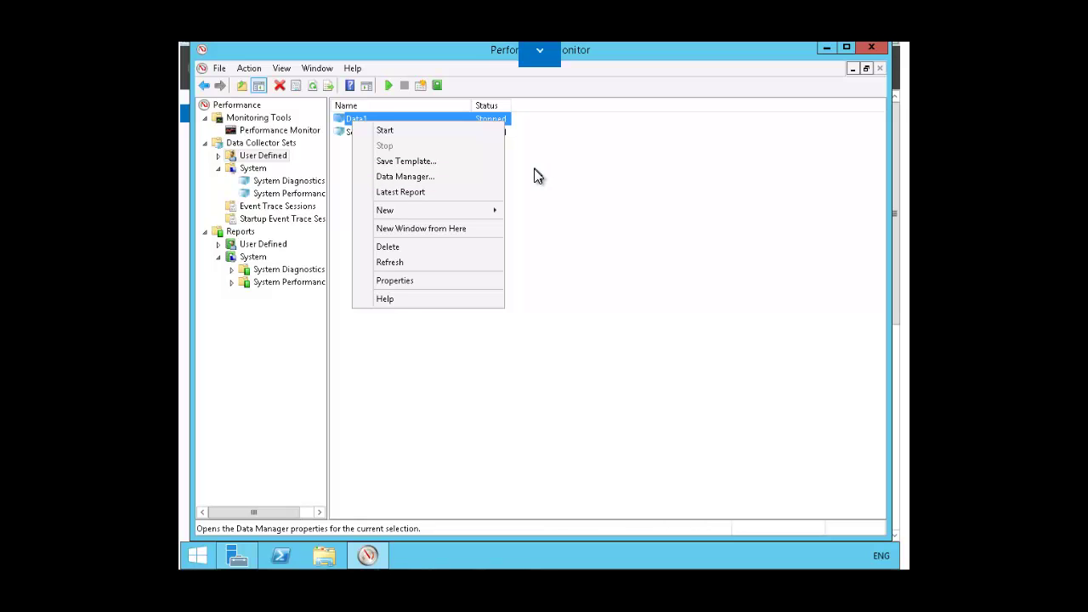
left_click(534, 176)
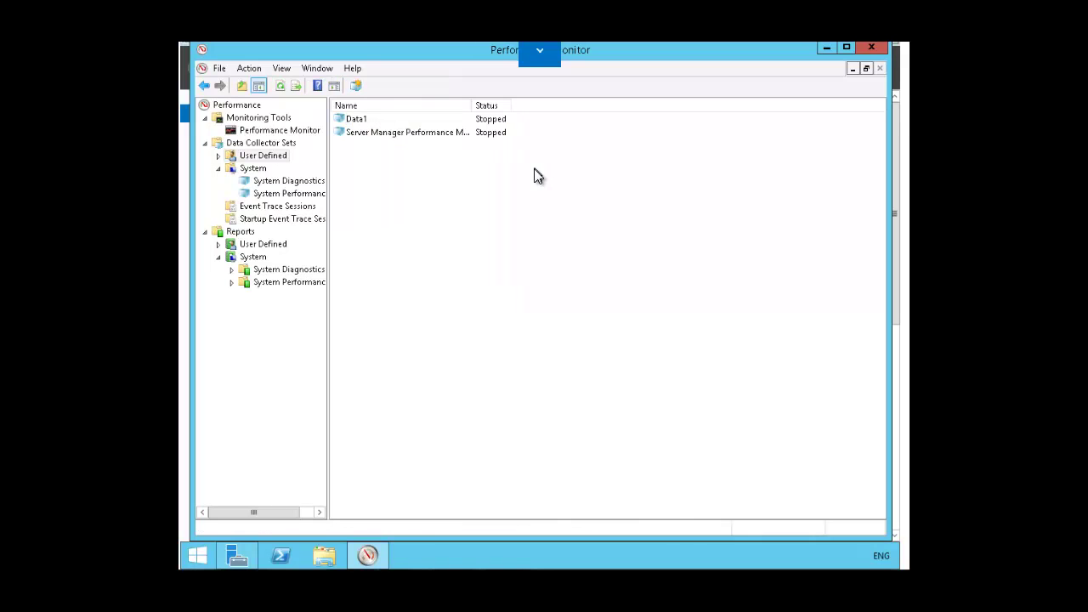
Begin a new user-defined data collector set named Userdata, created from a template.
right_click(261, 161)
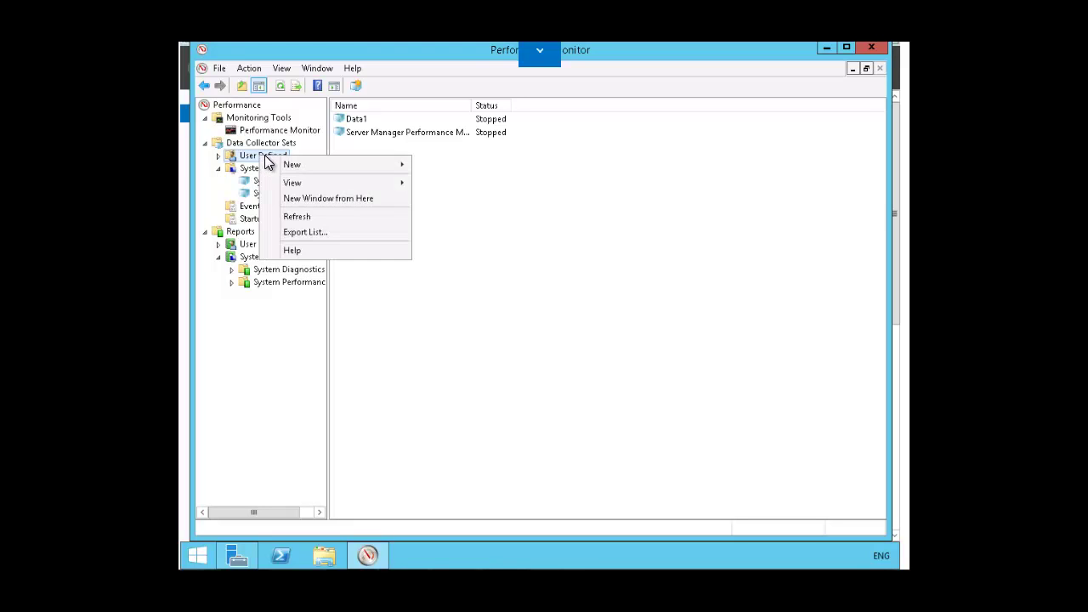
mouse_move(292, 165)
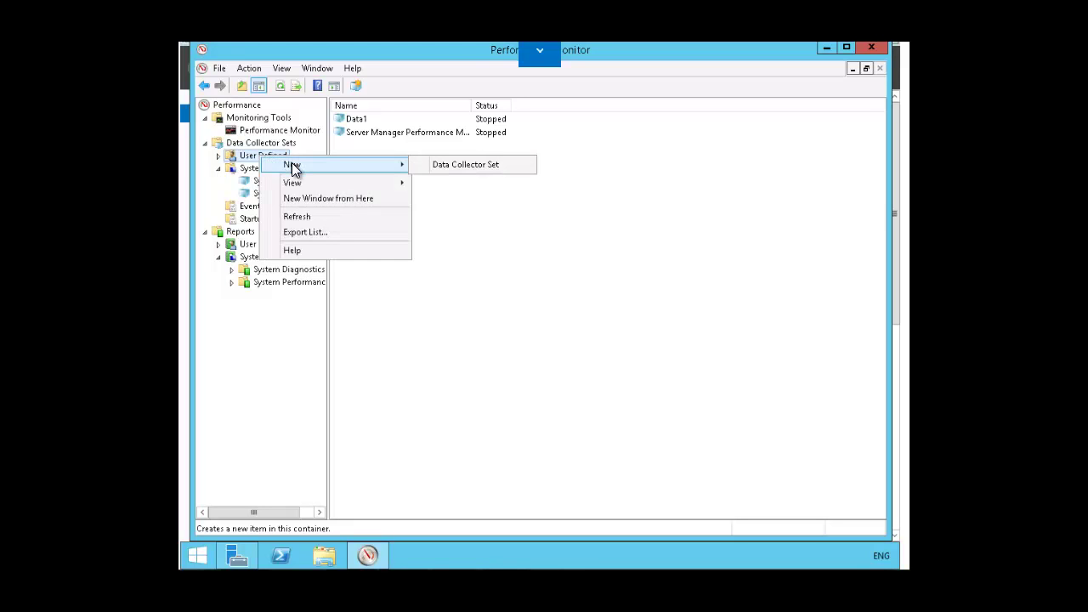
left_click(465, 164)
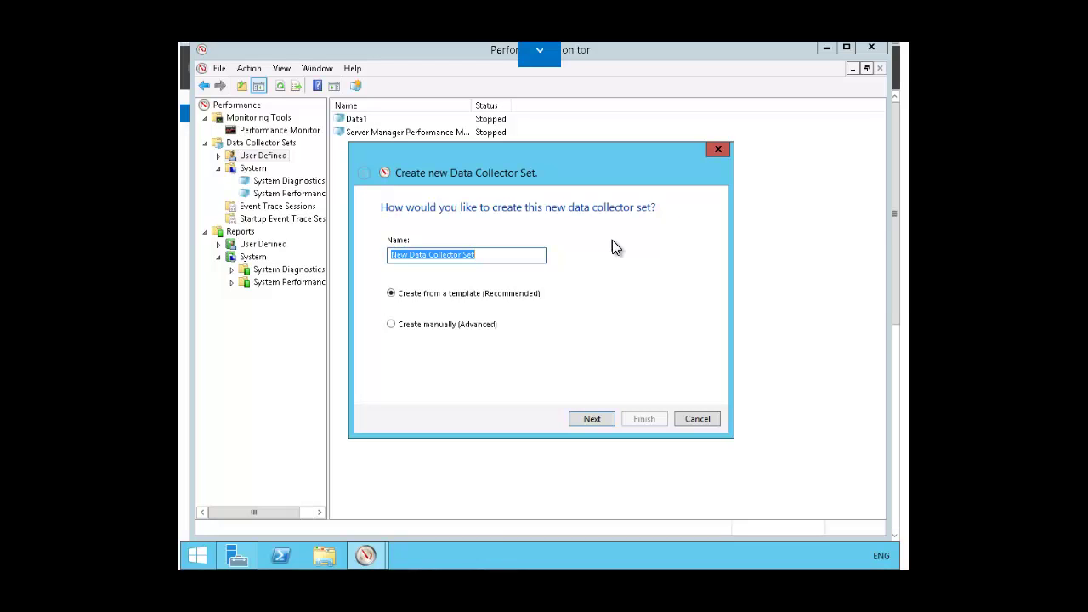
type("Userdata")
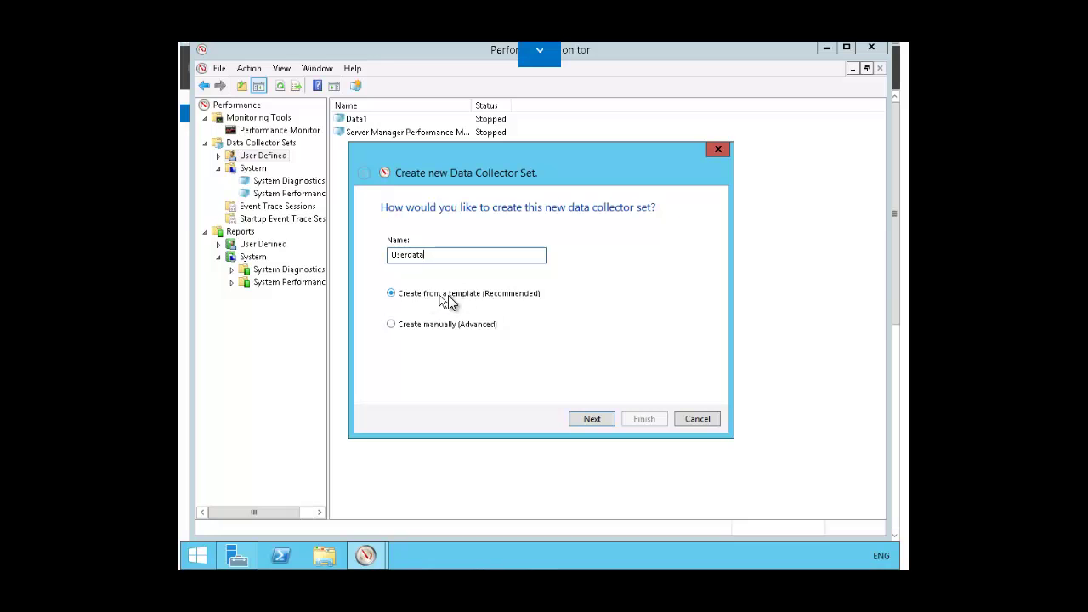
left_click(590, 417)
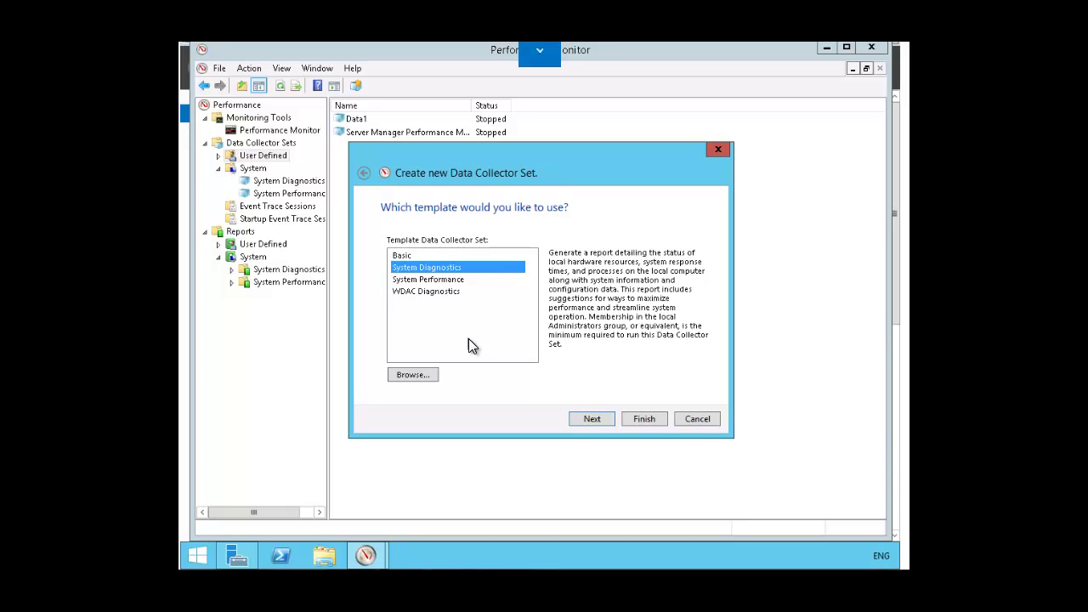
Base the collector set on the System Performance template, keep the root directory %systemdrive%\PerfLogs\Admin\Userdata, and finish with Save and close.
left_click(451, 281)
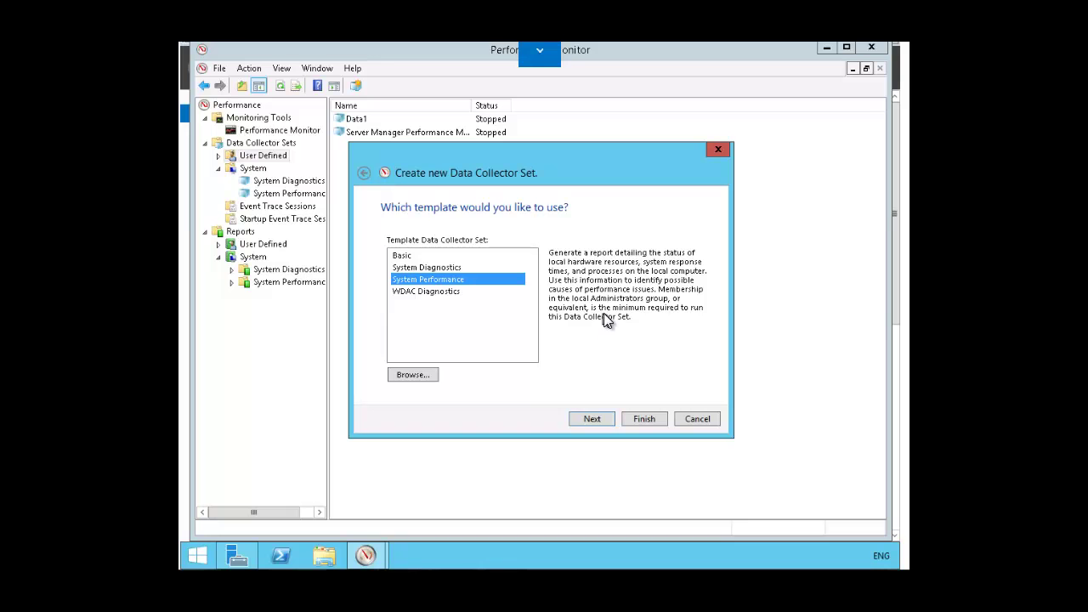
left_click(429, 269)
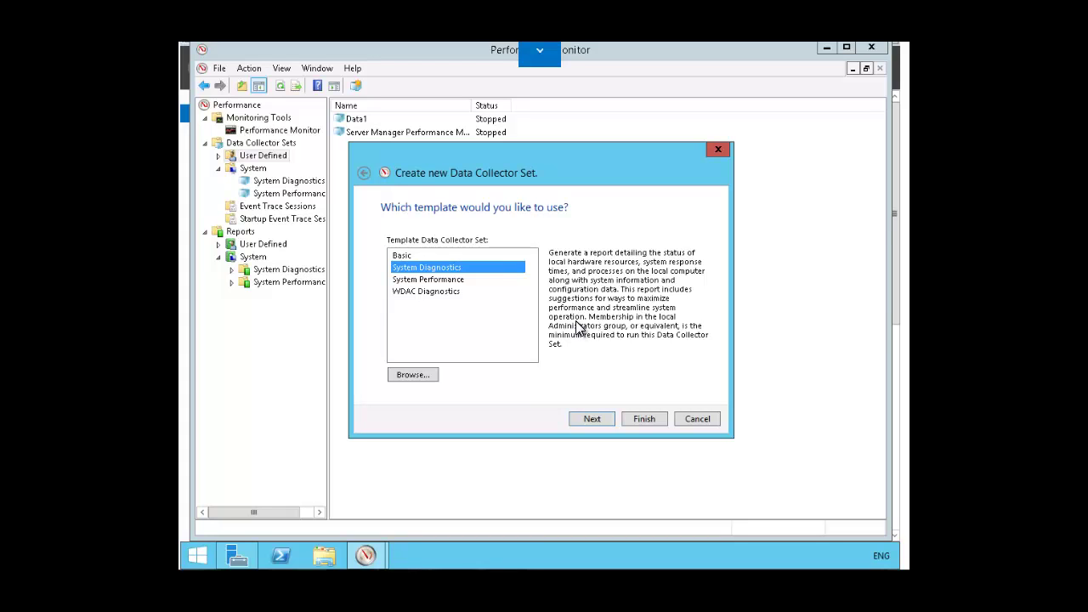
left_click(441, 283)
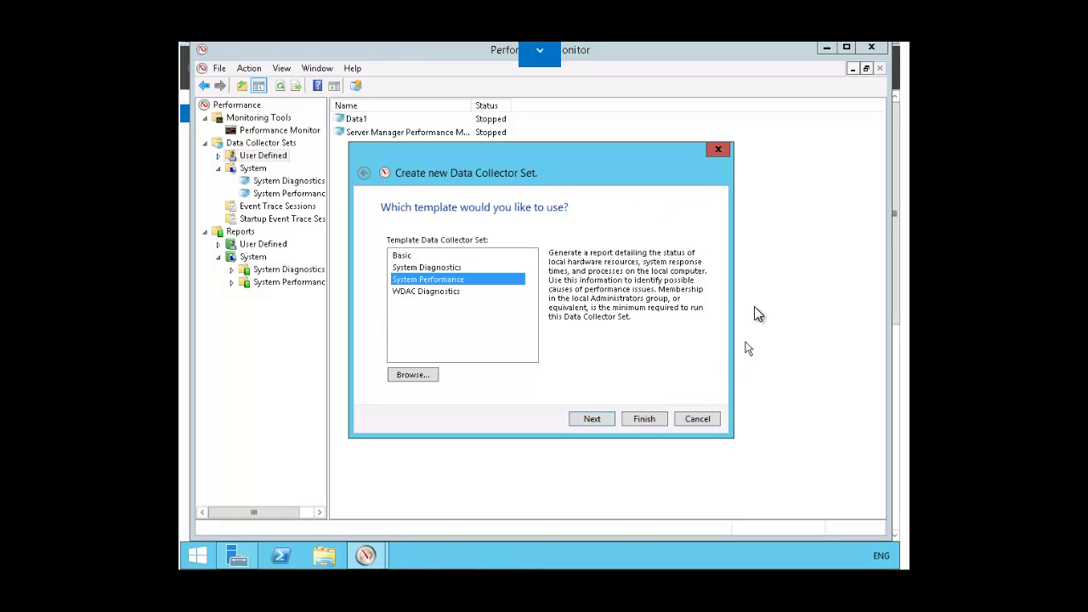
left_click(594, 417)
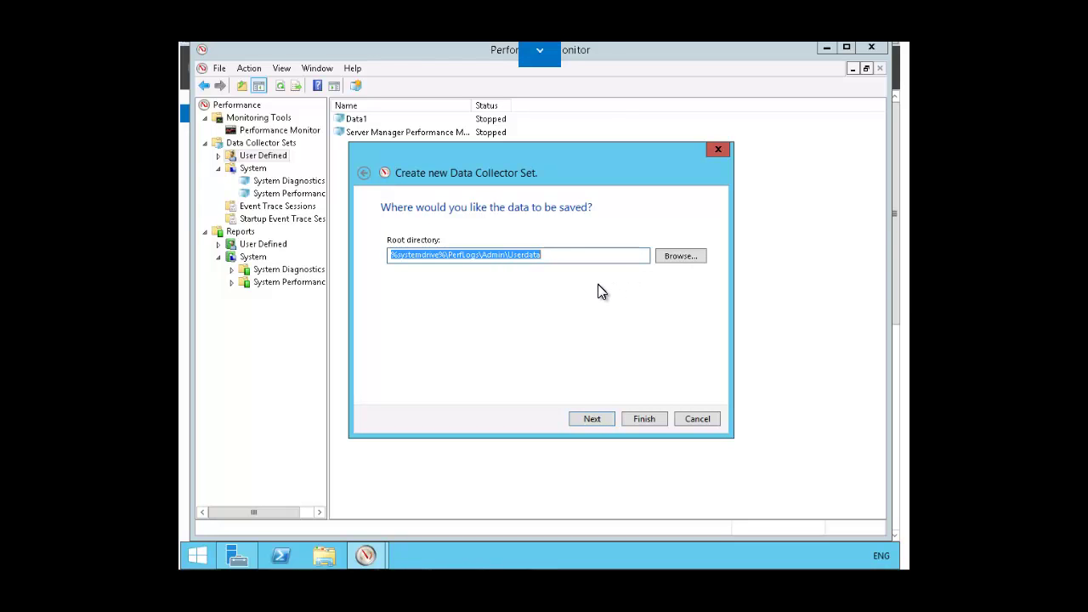
left_click(561, 256)
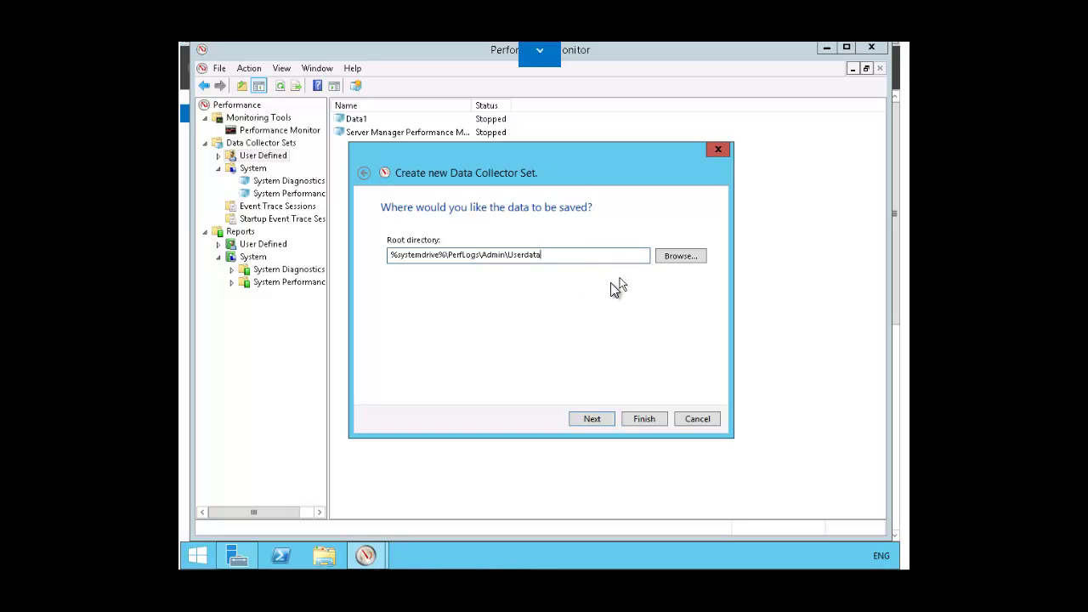
left_click(591, 418)
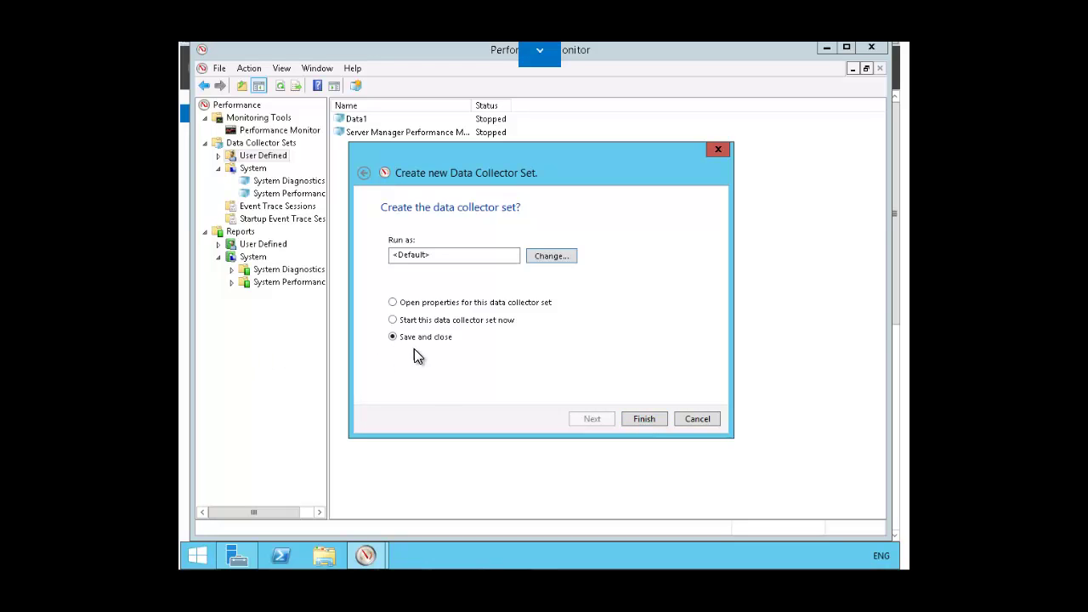
left_click(643, 418)
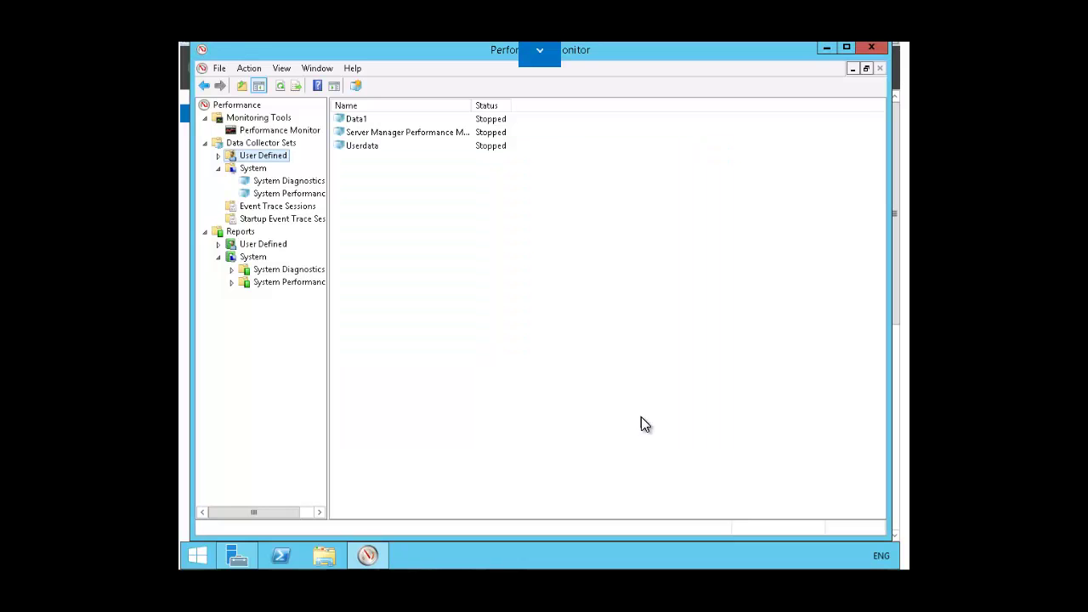
right_click(371, 149)
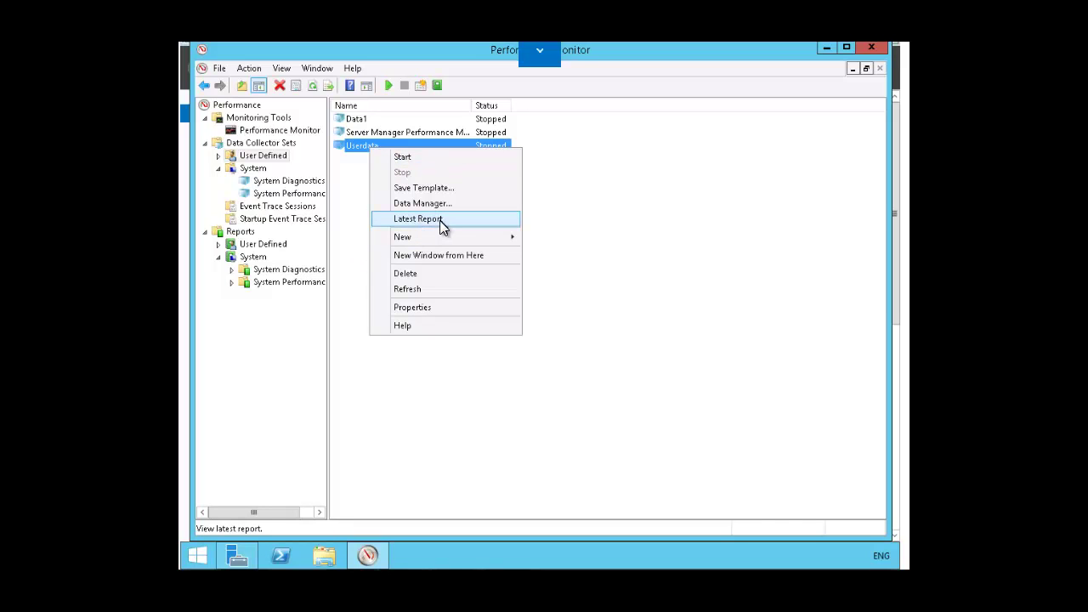
left_click(589, 153)
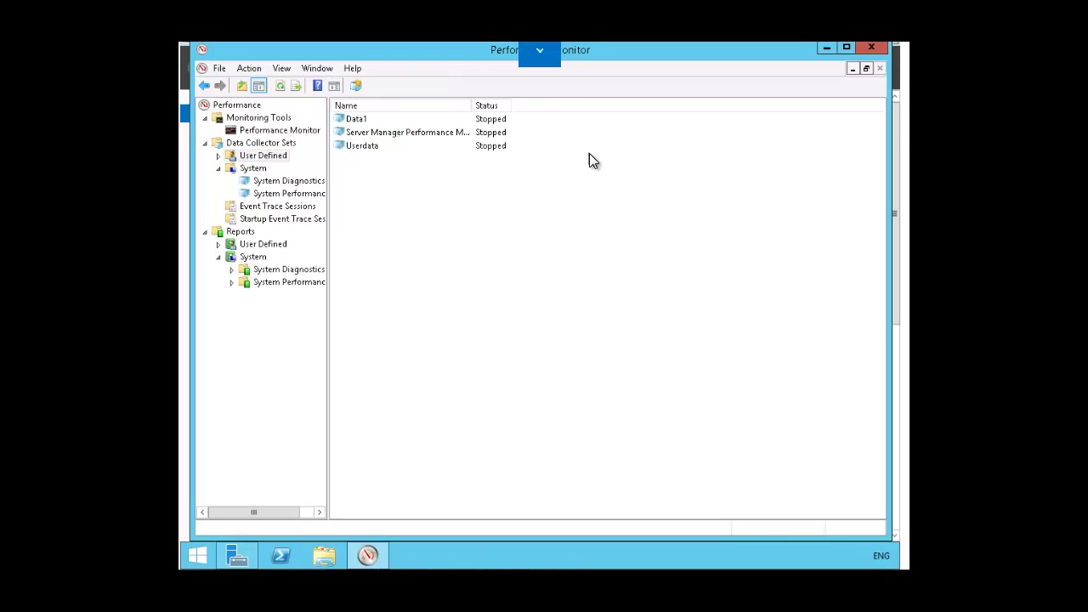
Begin a new user-defined data collector set named newdata, using the manual (advanced) creation option.
left_click(309, 165)
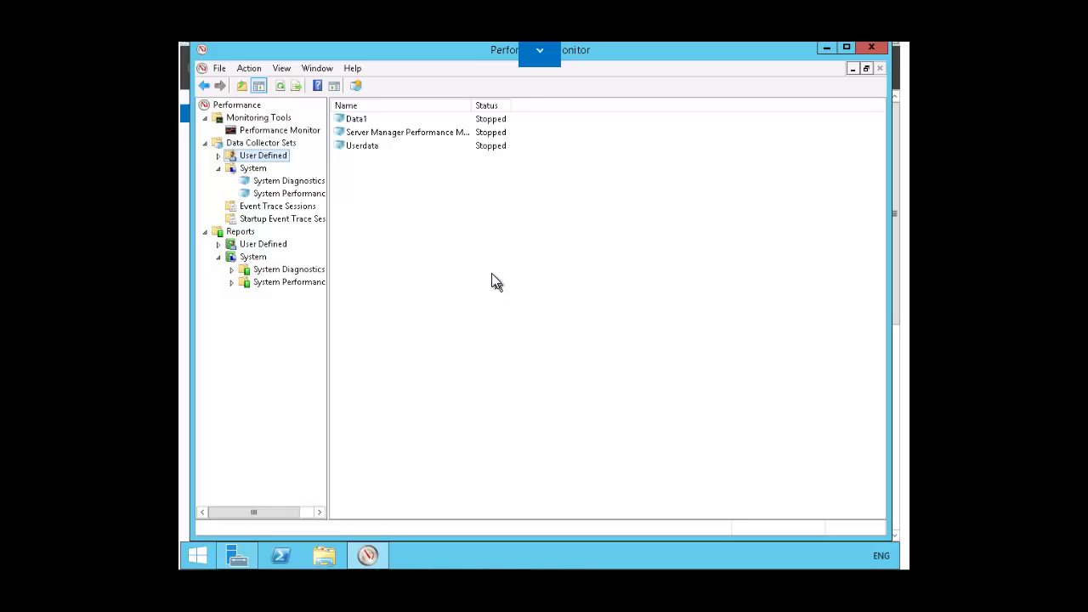
right_click(277, 160)
mouse_move(278, 161)
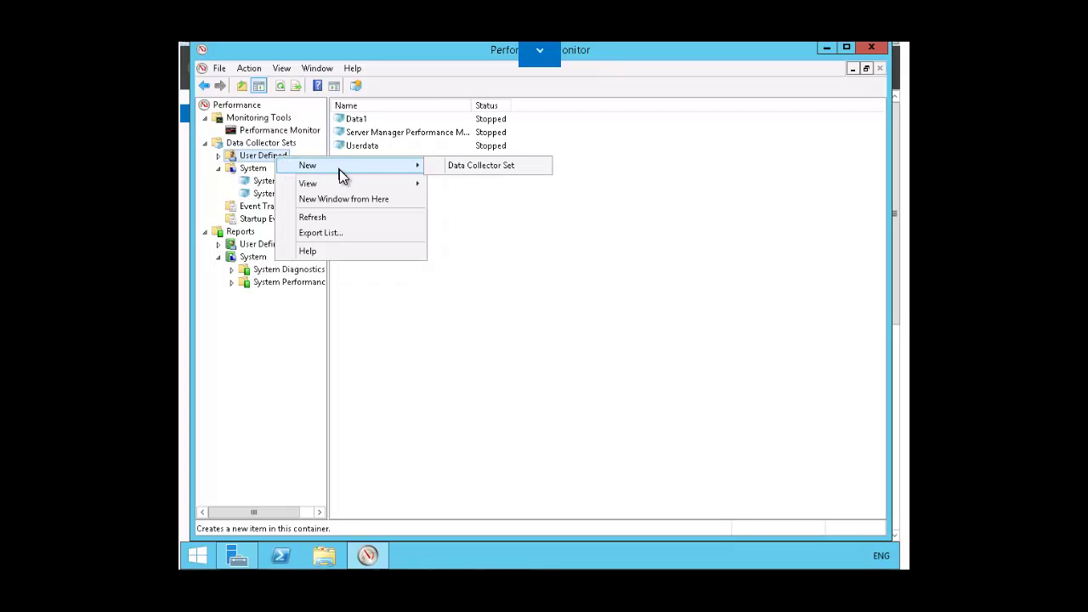
left_click(460, 165)
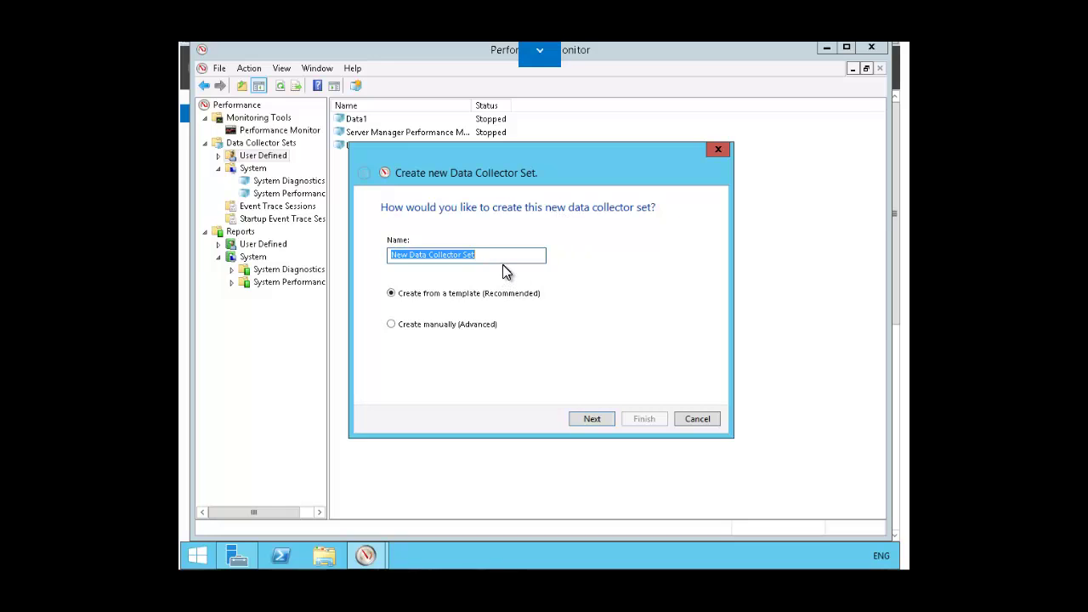
type("new")
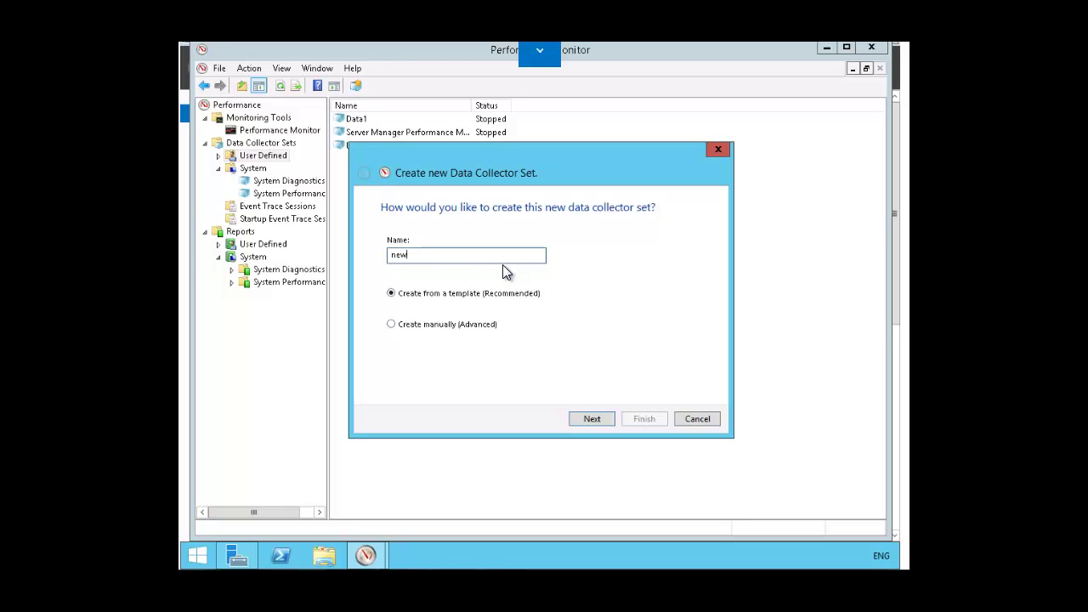
type("data")
left_click(392, 325)
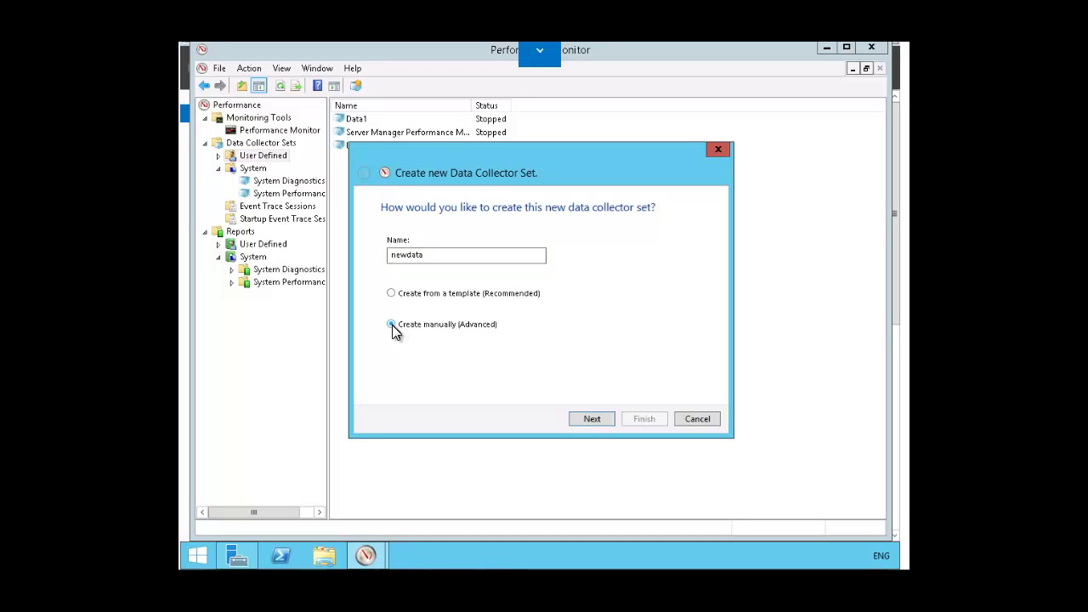
left_click(592, 418)
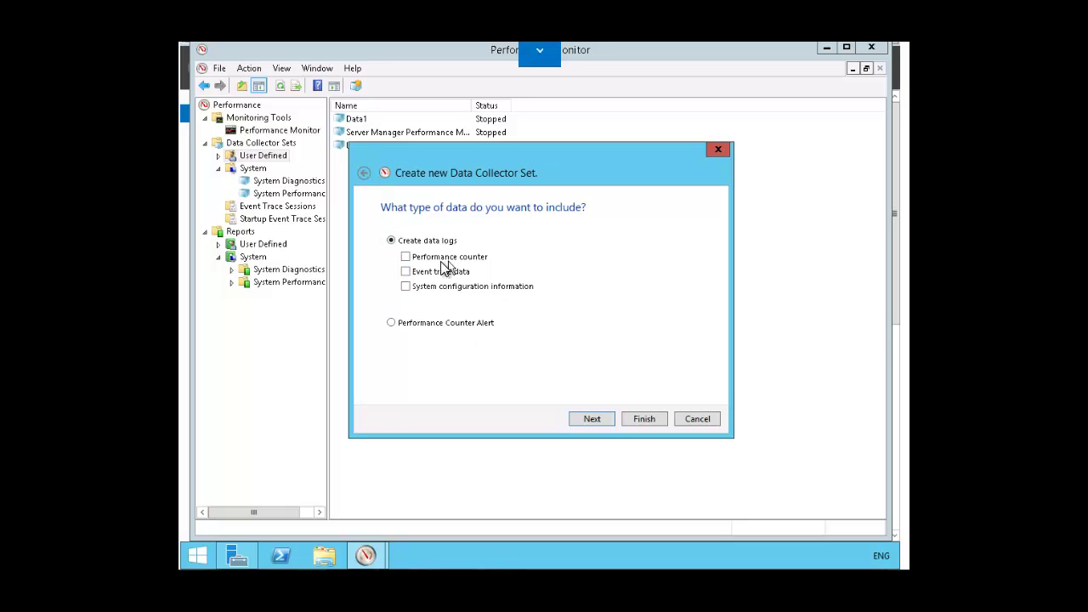
Include performance counter data logs and add the LogicalDisk % Free Space counter for the C: instance.
left_click(407, 258)
left_click(590, 417)
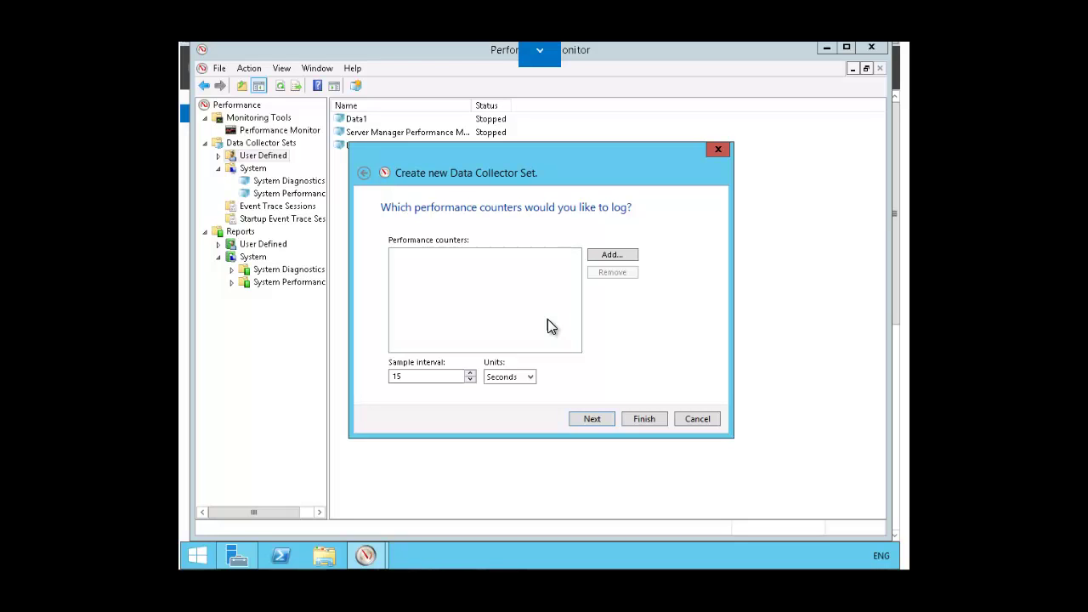
left_click(614, 257)
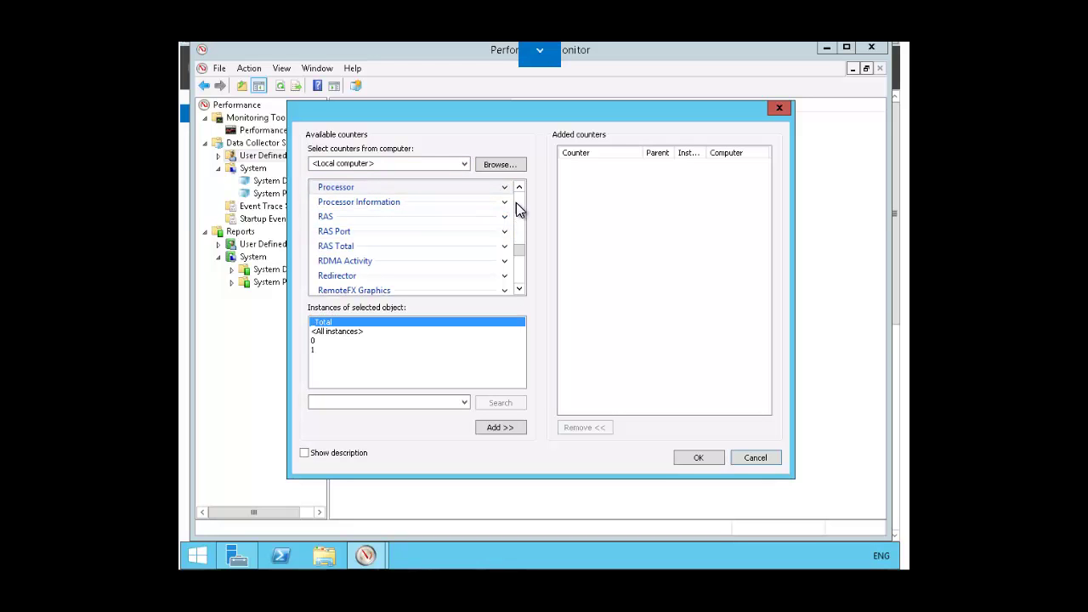
scroll(357, 204, "up", 10)
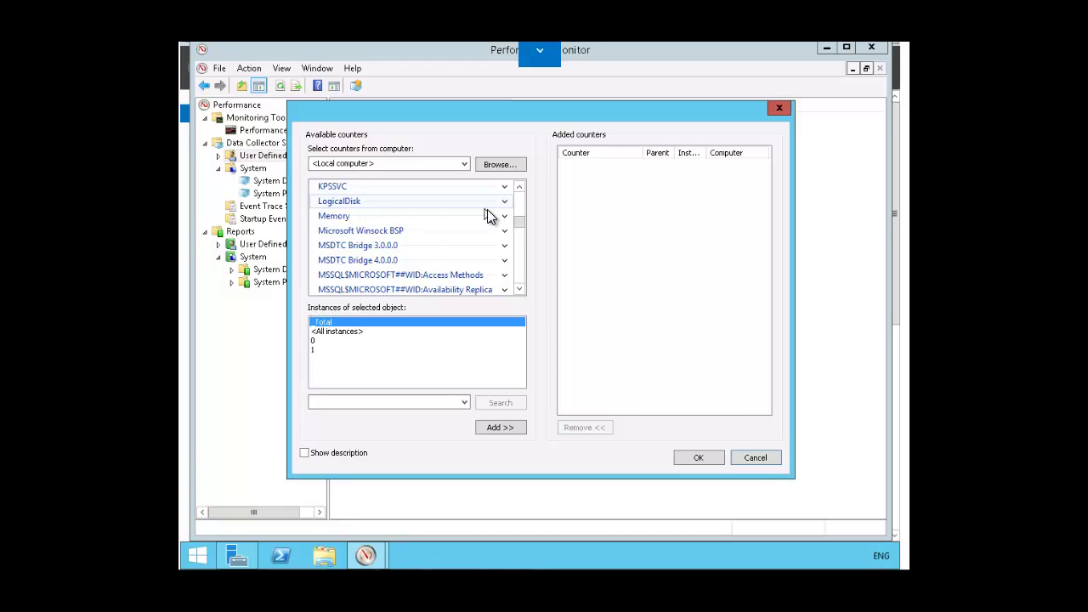
left_click(504, 202)
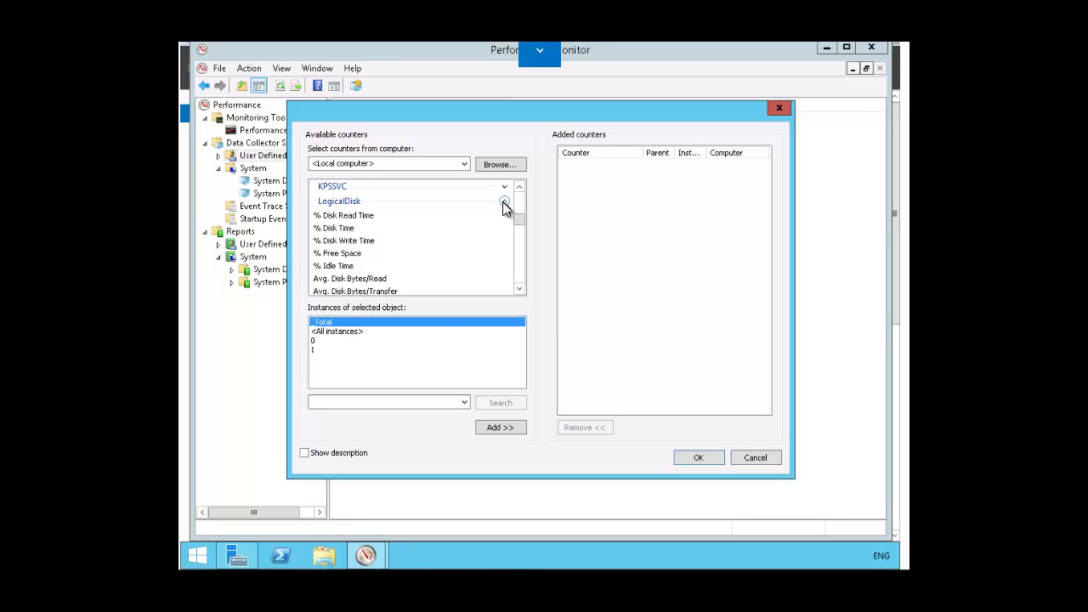
left_click(349, 255)
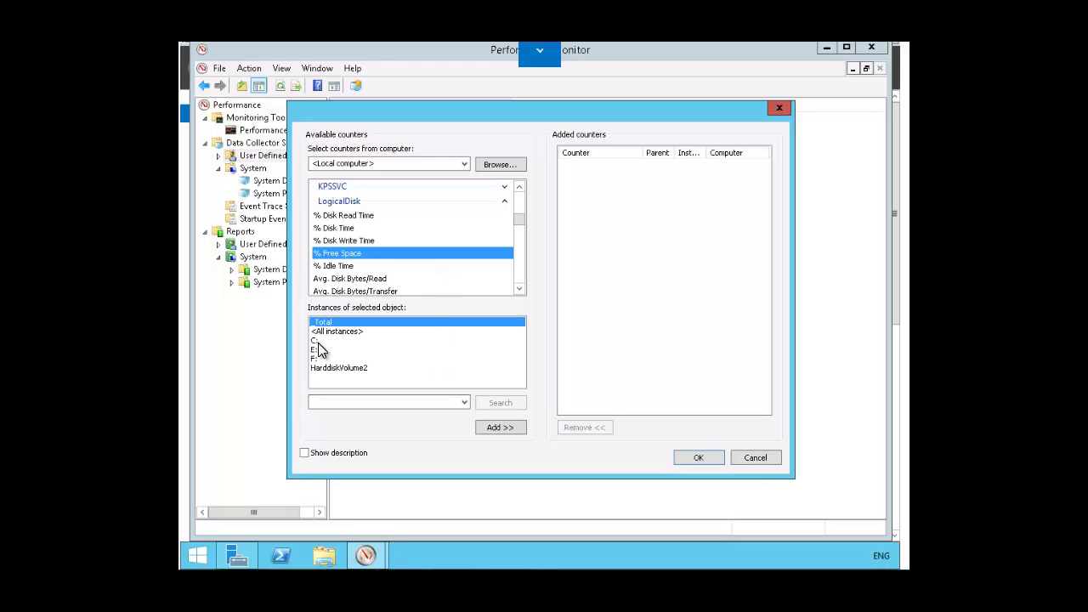
left_click(319, 340)
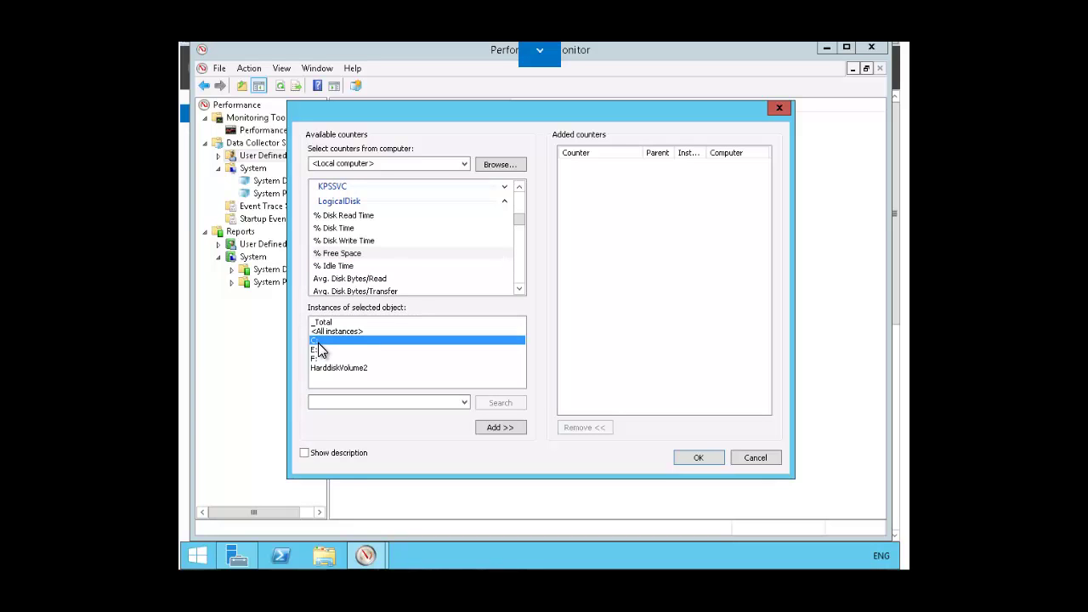
left_click(498, 427)
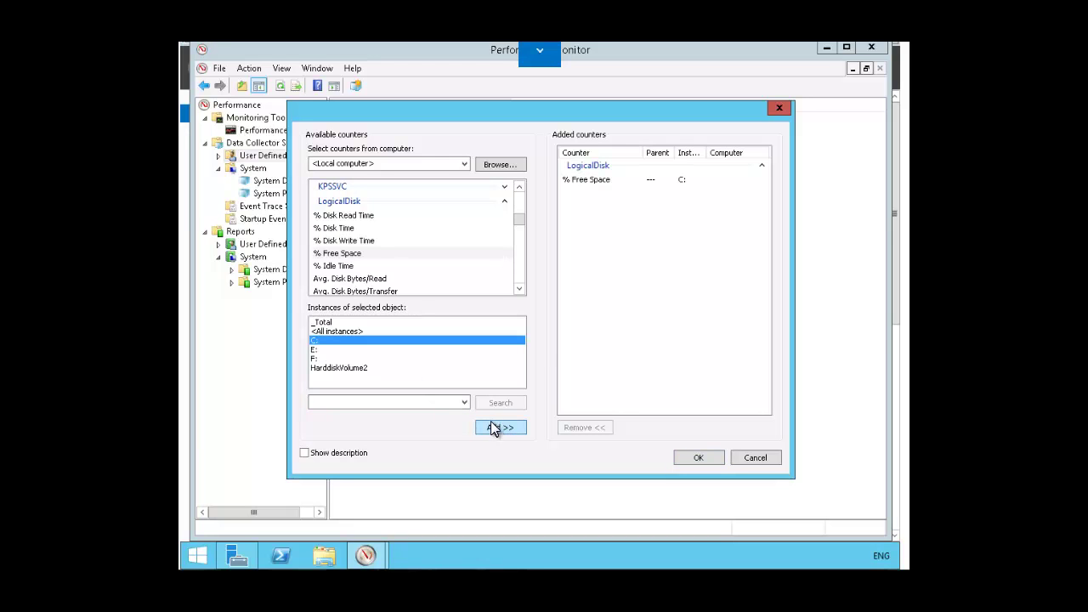
left_click(696, 461)
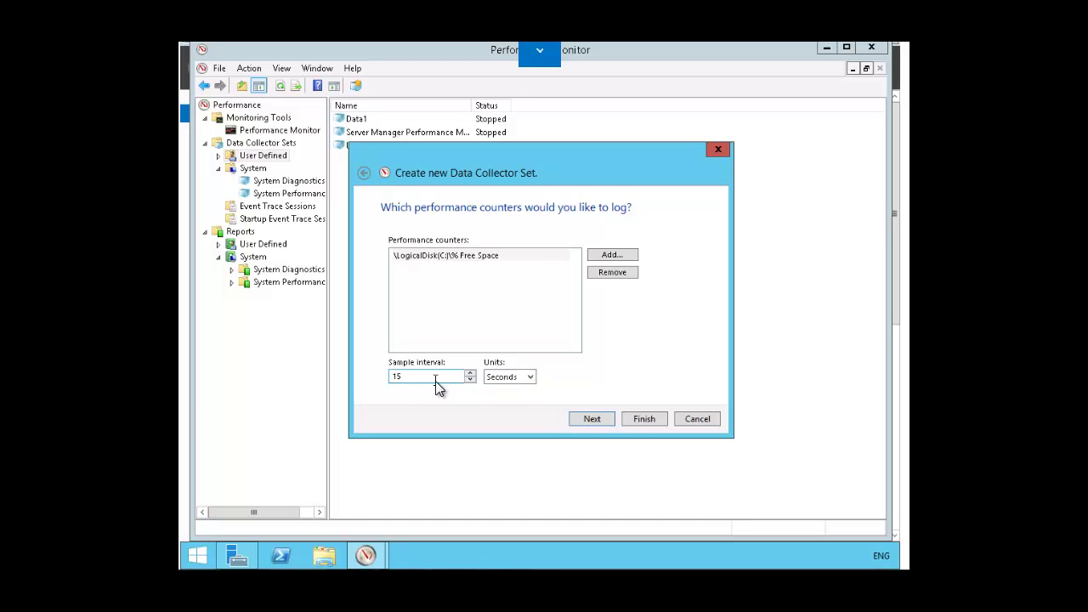
Keep the 15-second sample interval and root directory %systemdrive%\PerfLogs\Admin\newdata, and finish the collector set with Save and close.
left_click(592, 419)
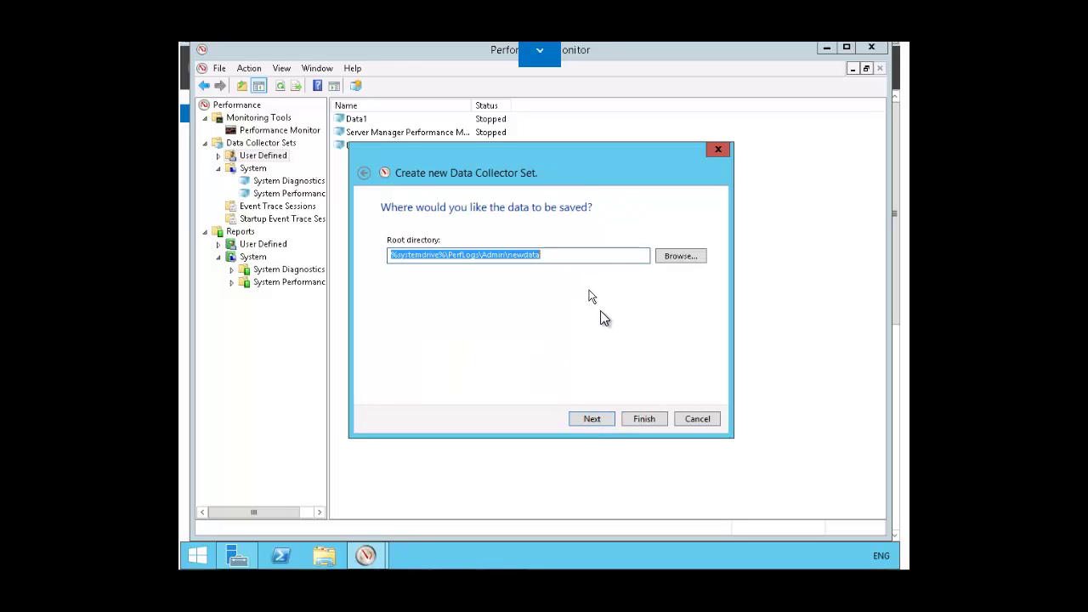
left_click(591, 419)
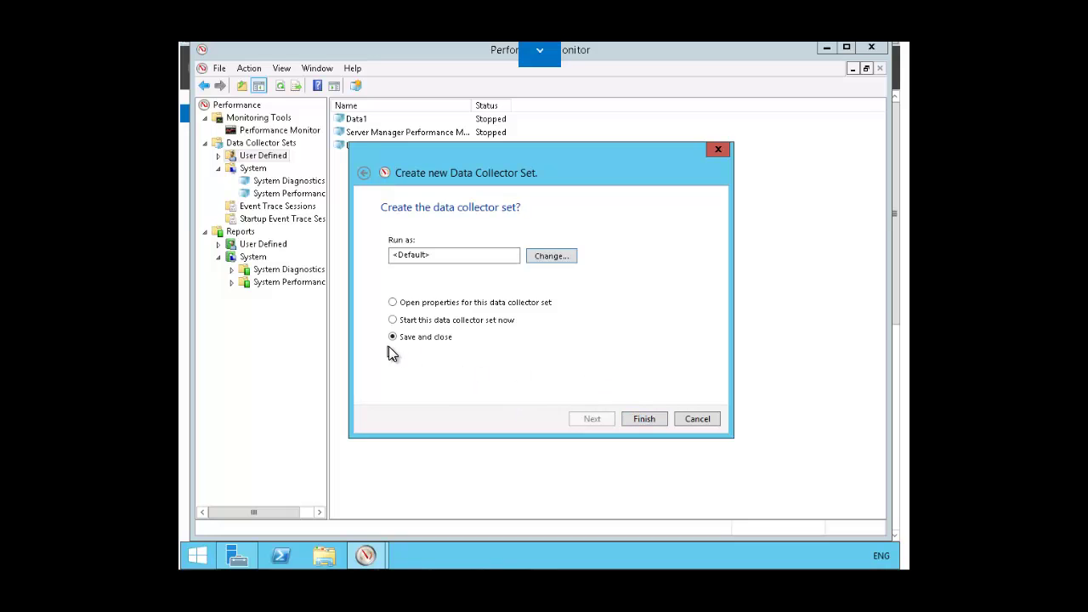
left_click(644, 419)
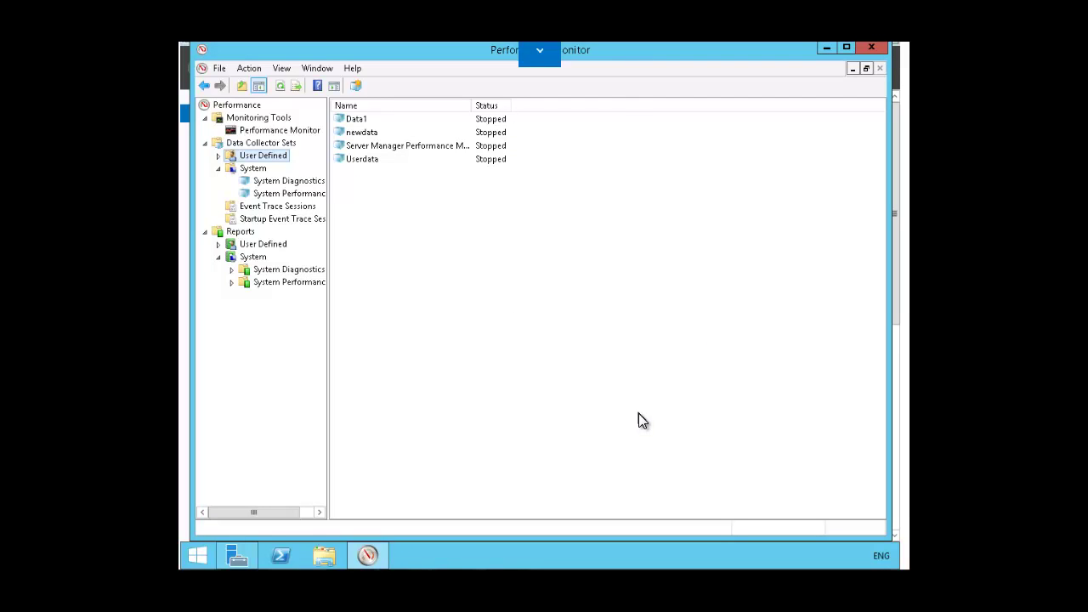
Start the newdata collector set, open it to see its data collector, and stop the collection.
left_click(357, 136)
right_click(357, 138)
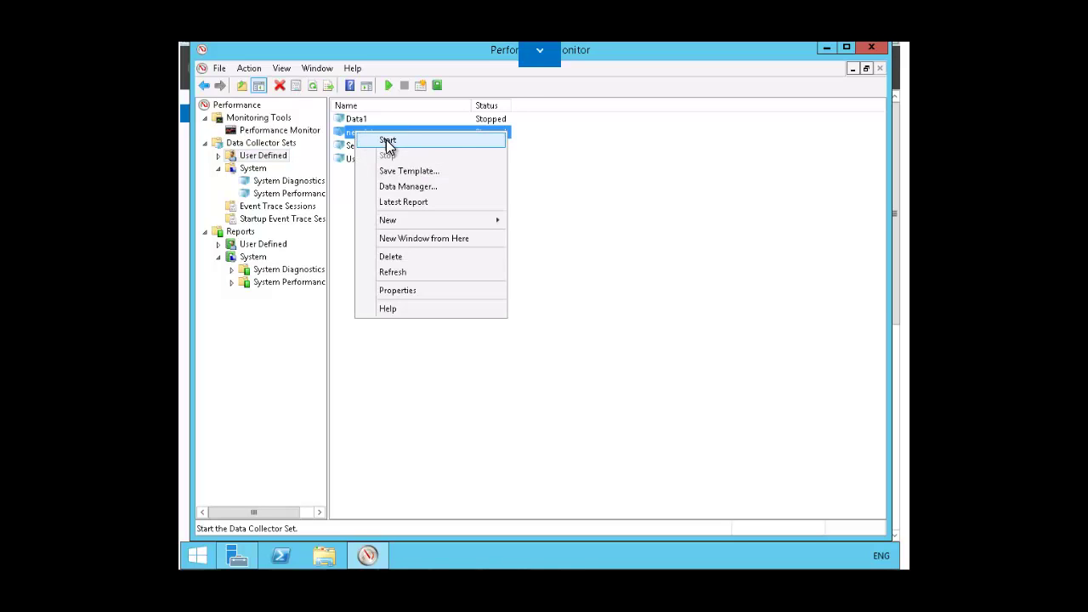
left_click(387, 141)
key("Return")
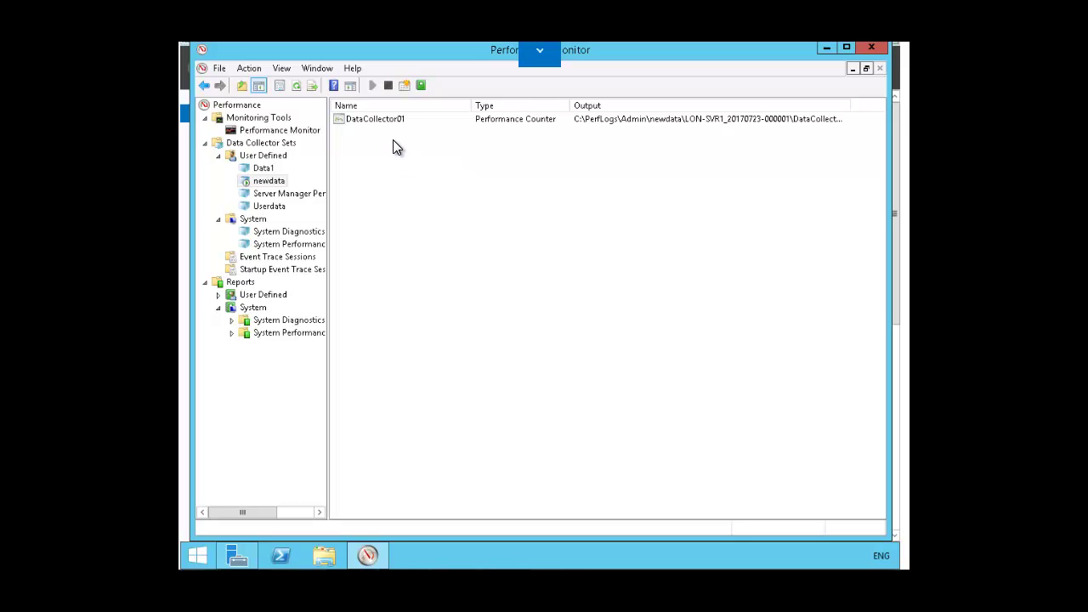
left_click(389, 87)
Open the latest report of the newdata collector set and switch its display from Line to Report.
right_click(268, 186)
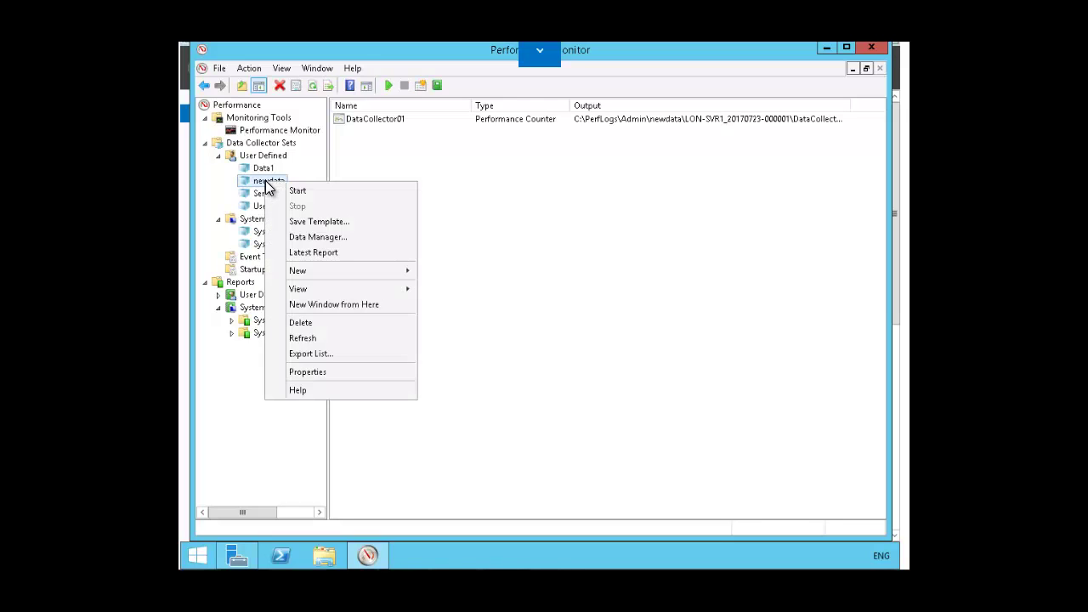
left_click(317, 253)
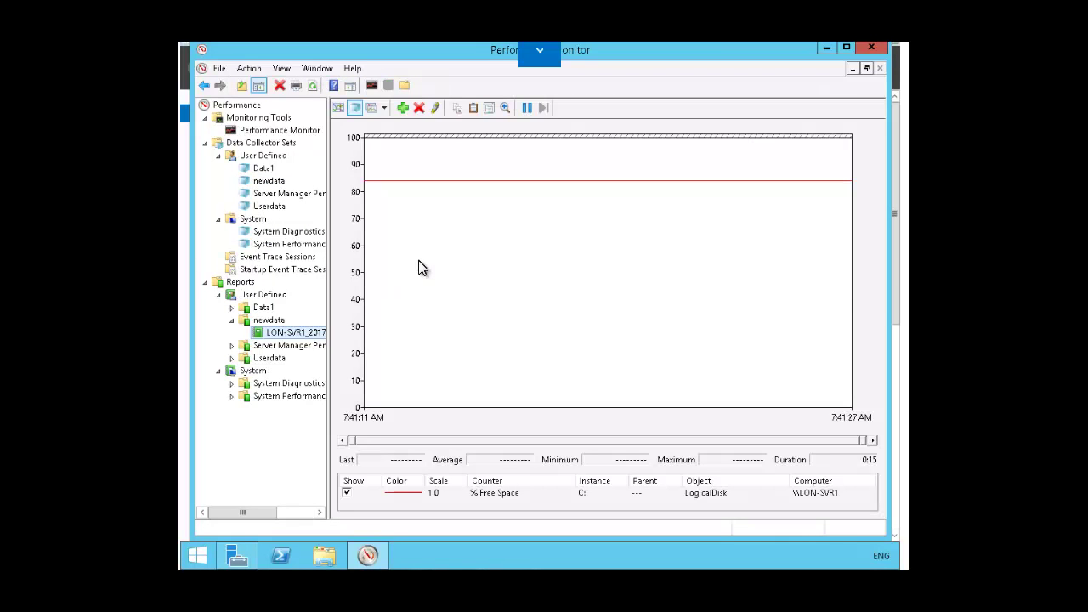
left_click(384, 111)
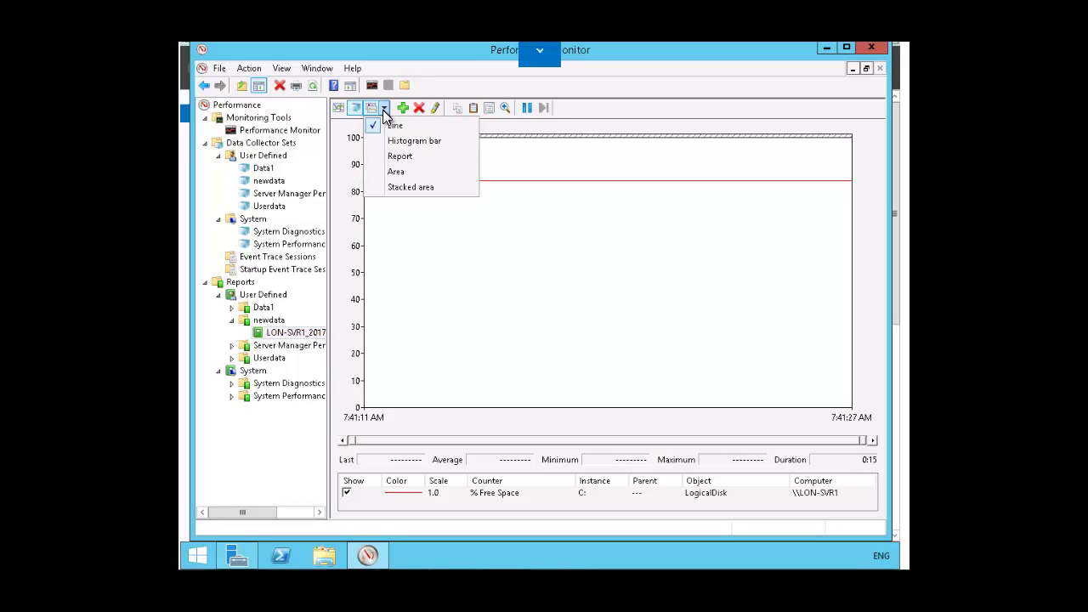
left_click(399, 156)
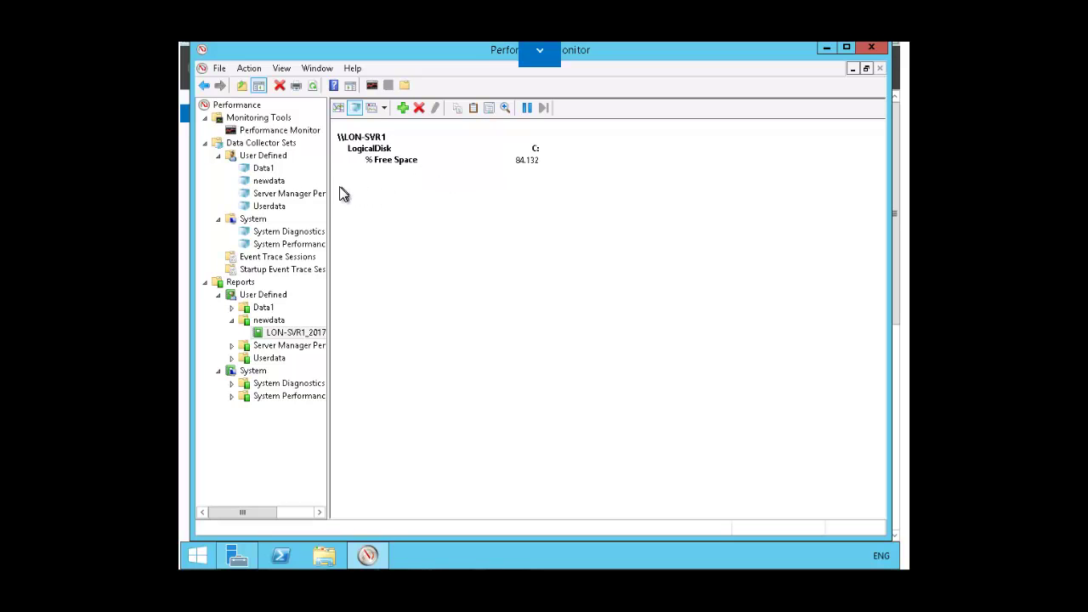
Open the properties of DataCollector01 in the newdata set and review the available log formats, leaving Binary selected.
left_click(417, 85)
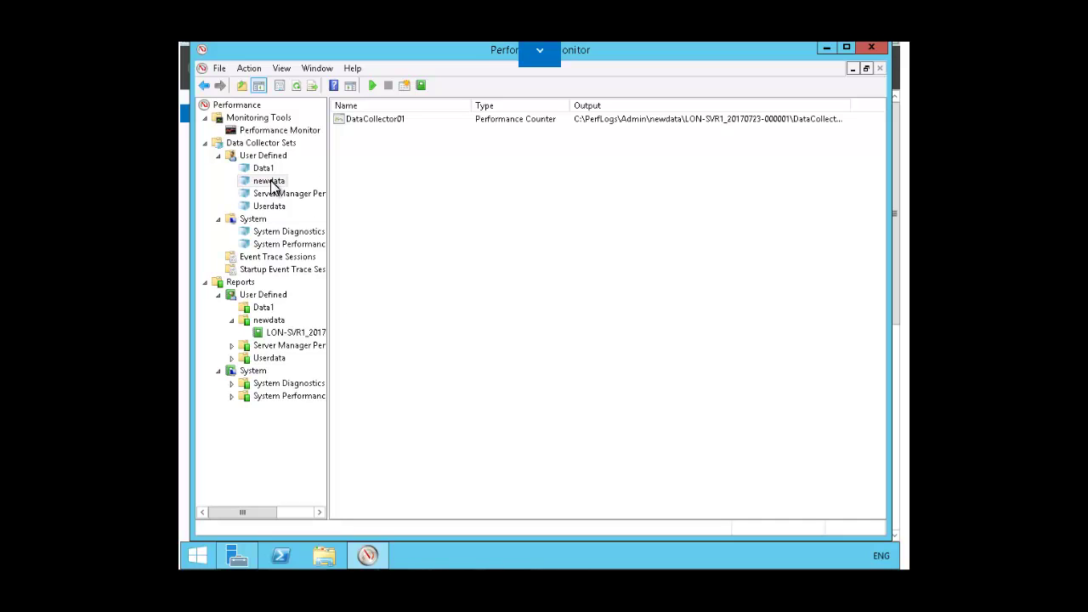
left_click(373, 119)
right_click(374, 118)
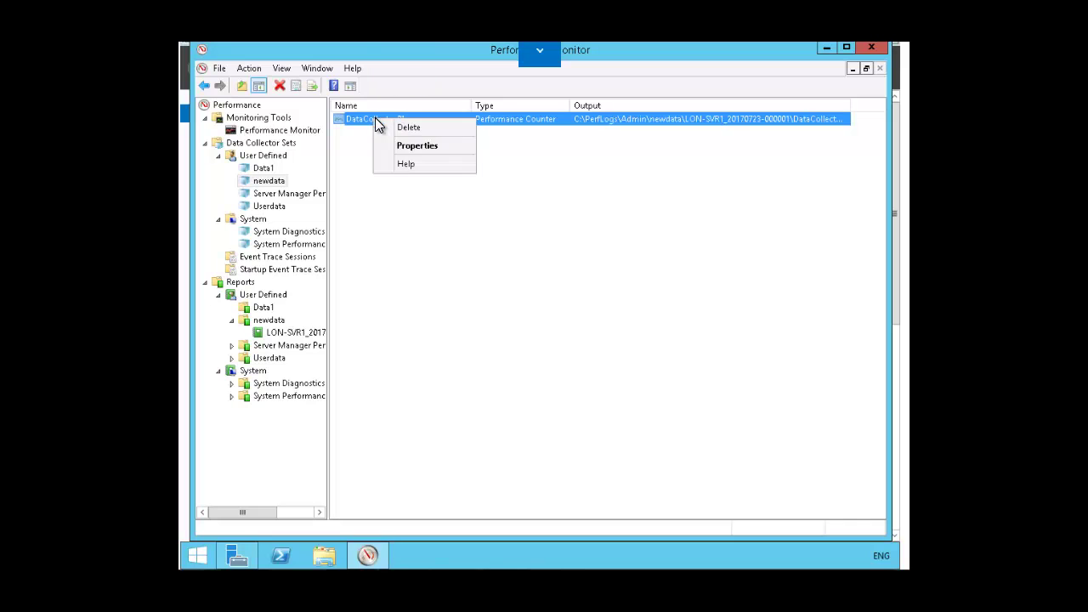
left_click(420, 145)
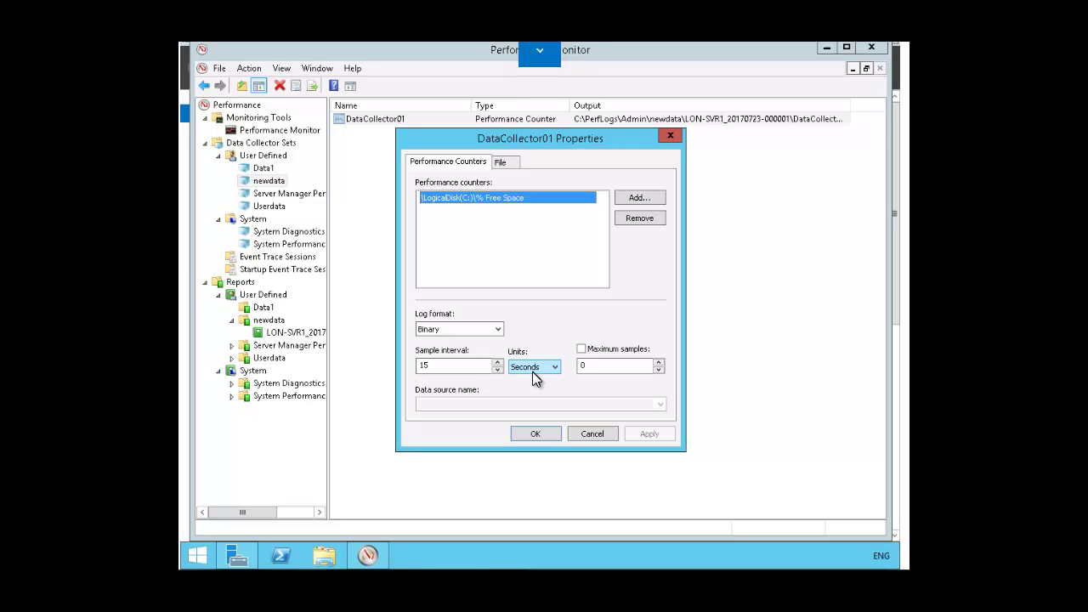
left_click(498, 331)
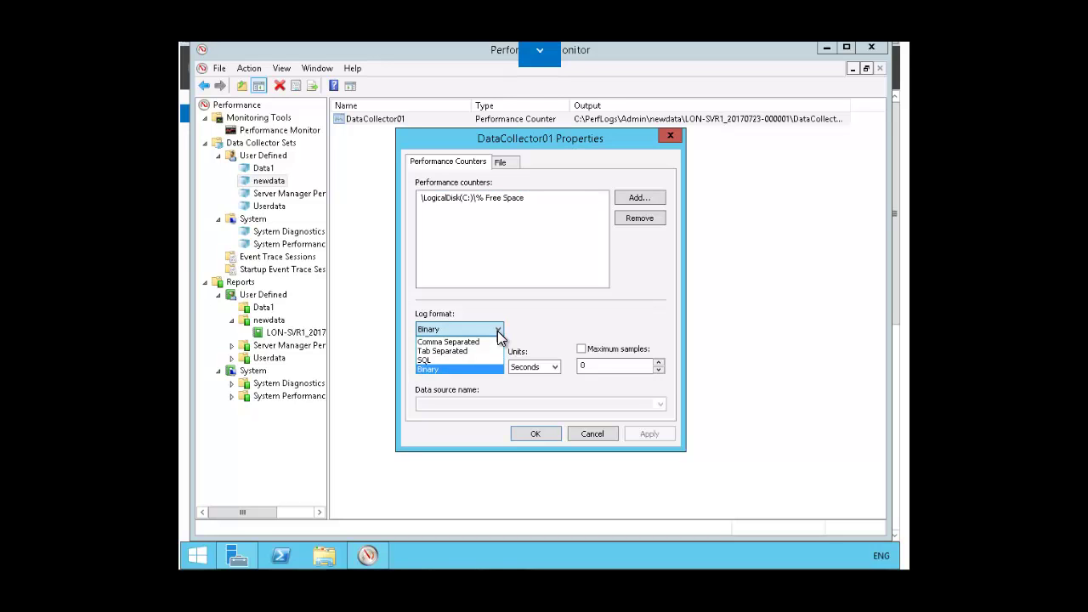
left_click(499, 335)
left_click(535, 317)
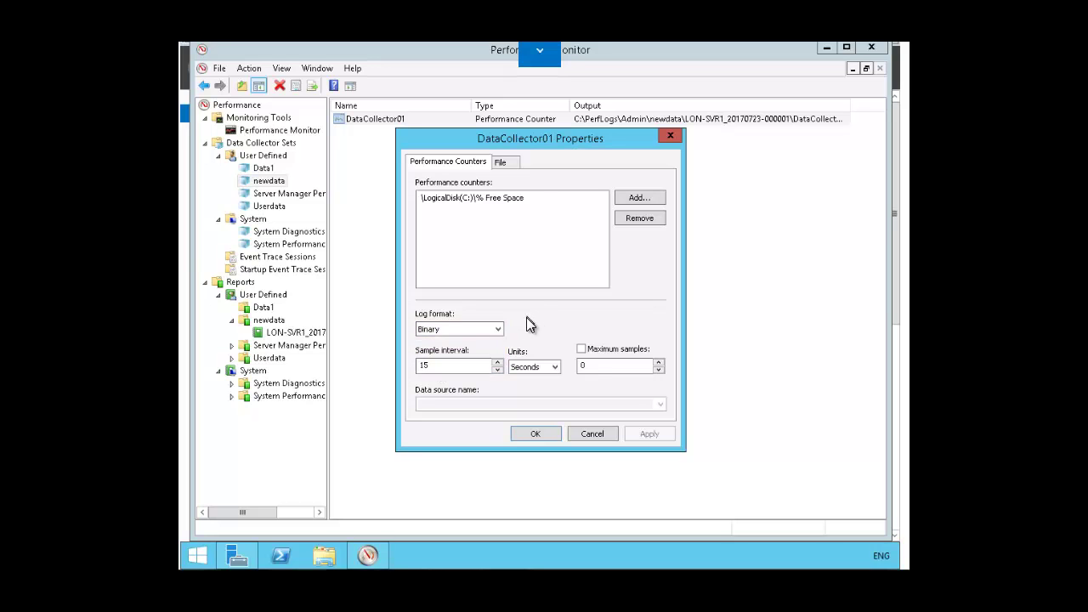